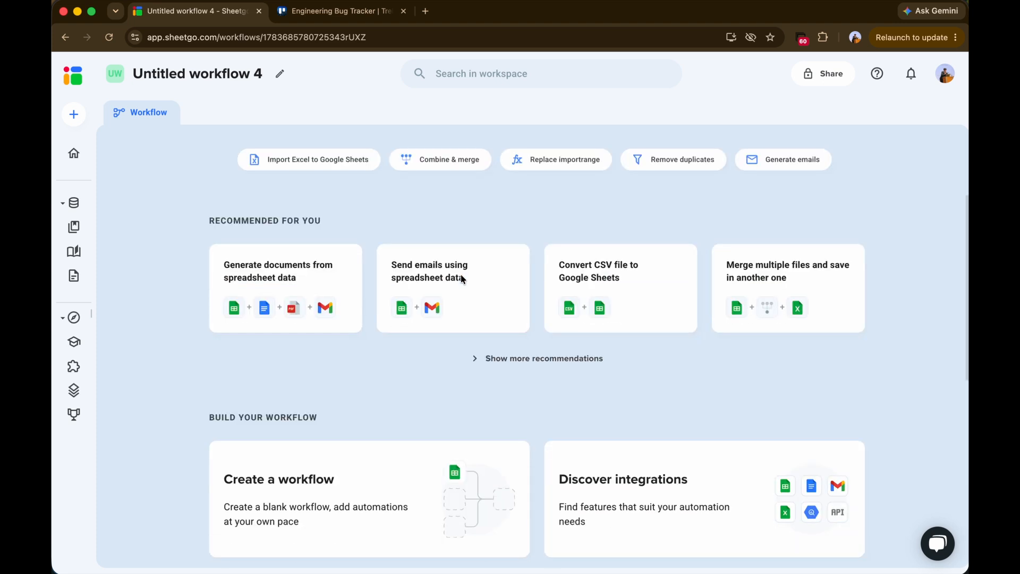
- Create a blank workflow and add an automation to it with Webhook as the data source
{"action": "left_click", "coordinate": [280, 296]}
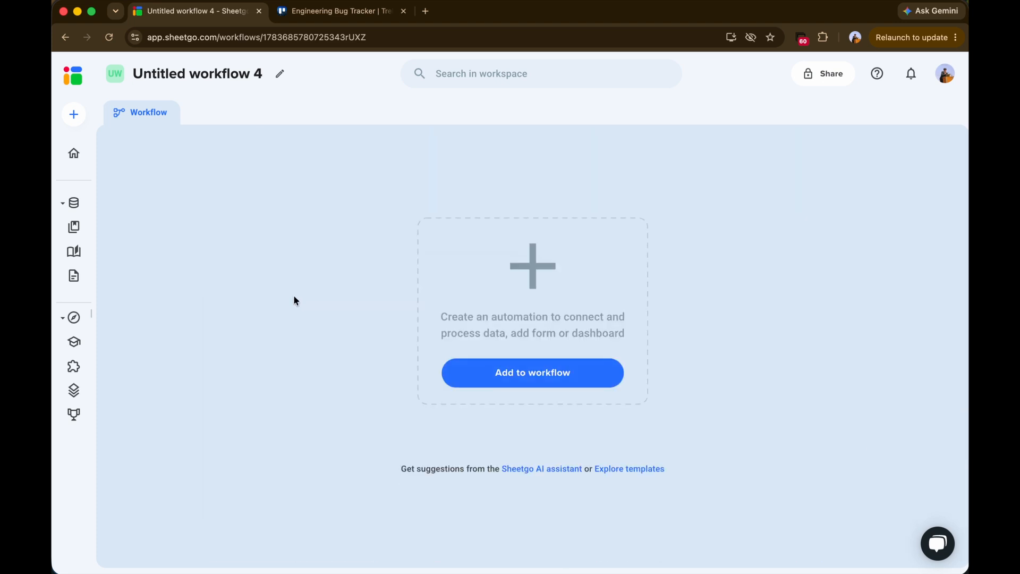
{"action": "left_click", "coordinate": [579, 368]}
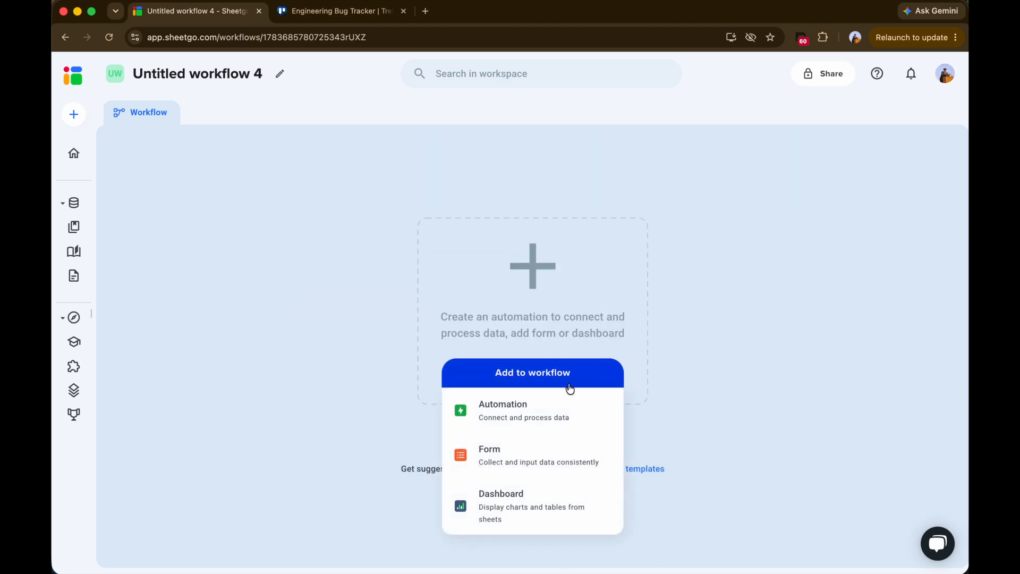
{"action": "left_click", "coordinate": [562, 401]}
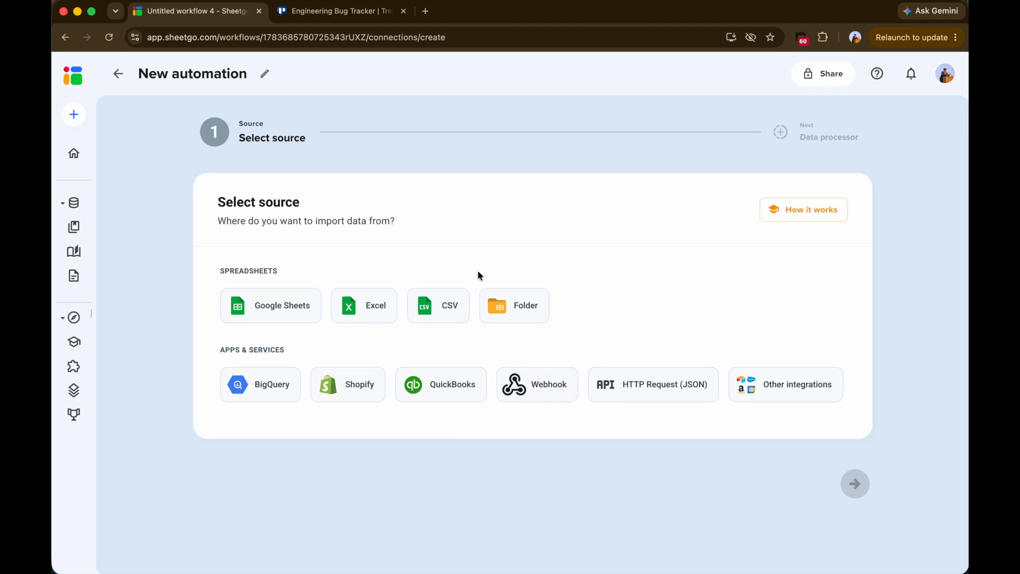
{"action": "left_click", "coordinate": [539, 388]}
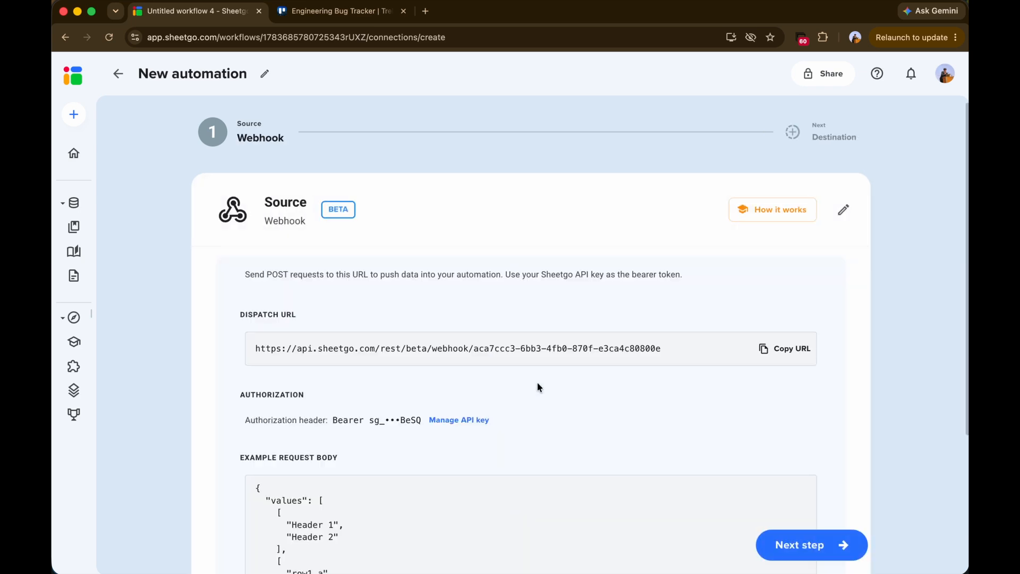
- Examine the webhook's dispatch URL, authorization header and example request body
{"action": "scroll", "coordinate": [538, 383], "scroll_direction": "down", "scroll_amount": 2}
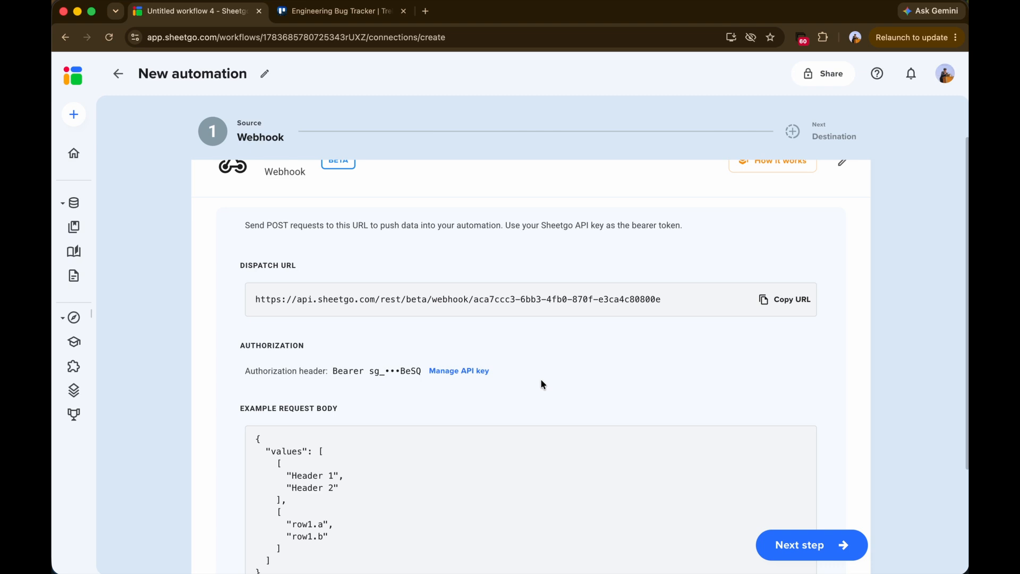
{"action": "scroll", "coordinate": [540, 378], "scroll_direction": "up", "scroll_amount": 1}
{"action": "left_click_drag", "start_coordinate": [256, 327], "coordinate": [677, 330]}
{"action": "left_click", "coordinate": [677, 331]}
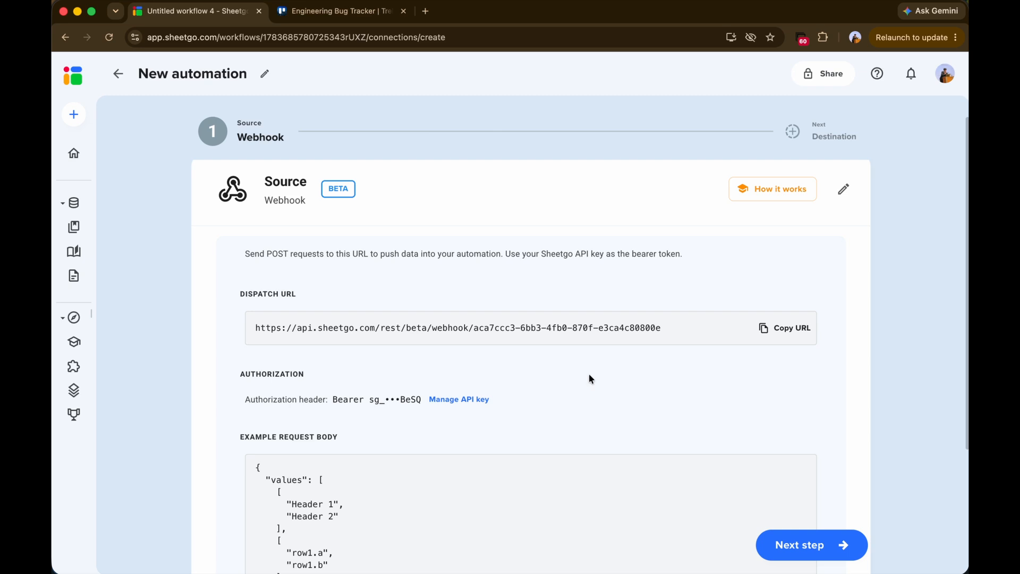
{"action": "left_click_drag", "start_coordinate": [234, 399], "coordinate": [569, 401]}
{"action": "left_click", "coordinate": [336, 401]}
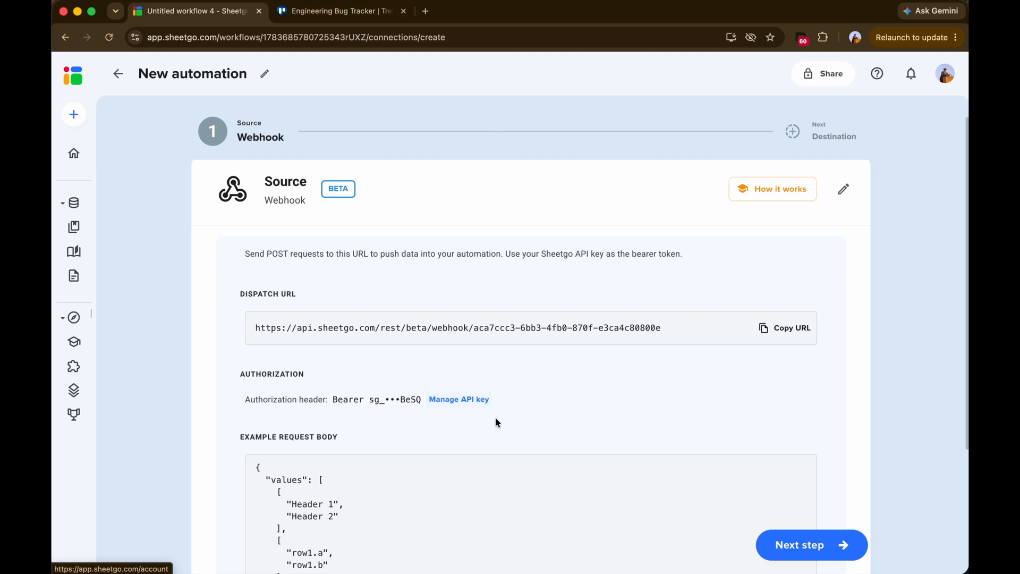
{"action": "scroll", "coordinate": [497, 416], "scroll_direction": "down", "scroll_amount": 5}
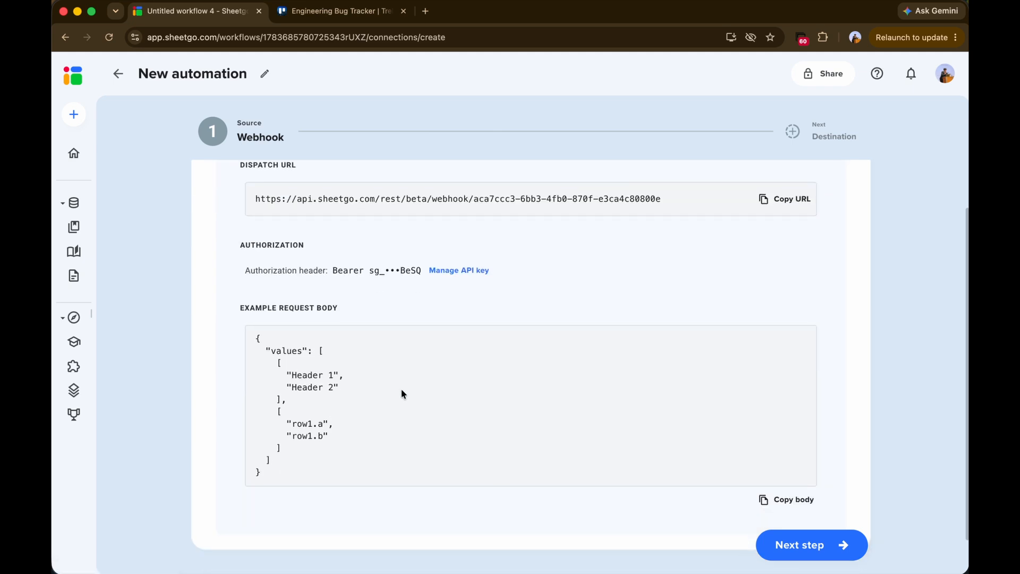
{"action": "left_click_drag", "start_coordinate": [269, 322], "coordinate": [400, 468]}
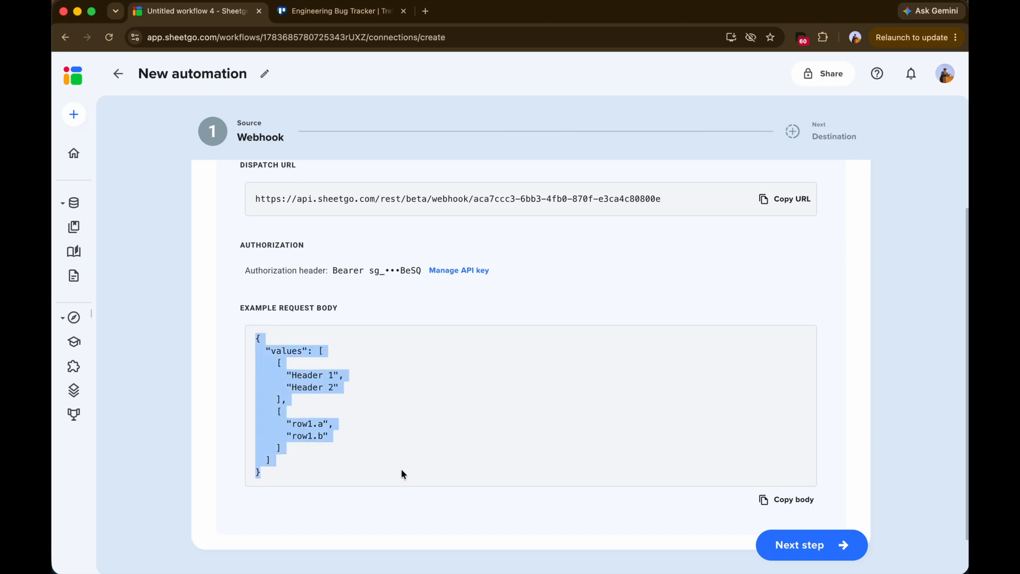
{"action": "left_click", "coordinate": [400, 468]}
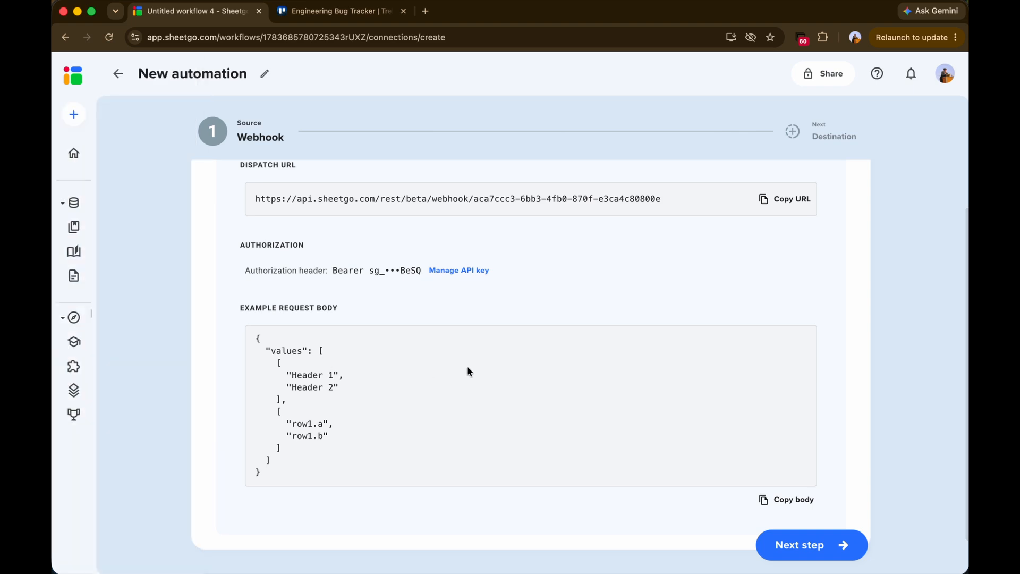
- Copy the webhook's dispatch URL
{"action": "scroll", "coordinate": [633, 338], "scroll_direction": "up", "scroll_amount": 2}
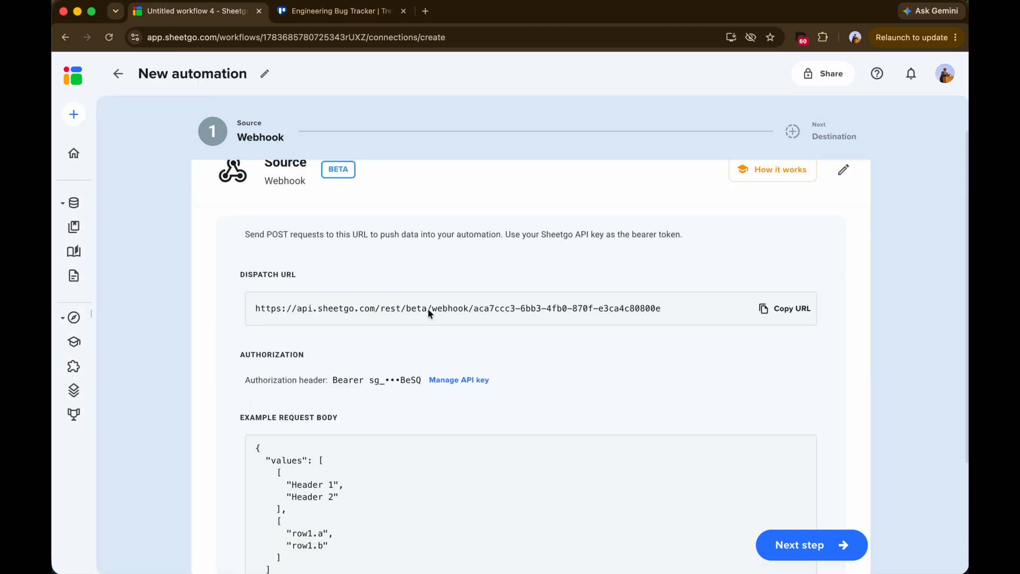
{"action": "left_click", "coordinate": [798, 314]}
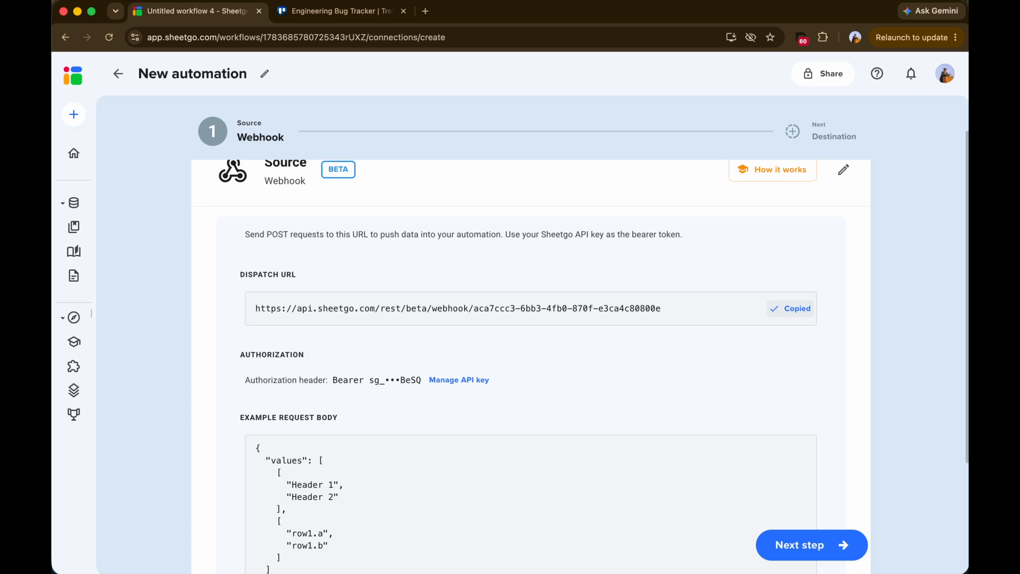
{"action": "key", "text": "super+Tab"}
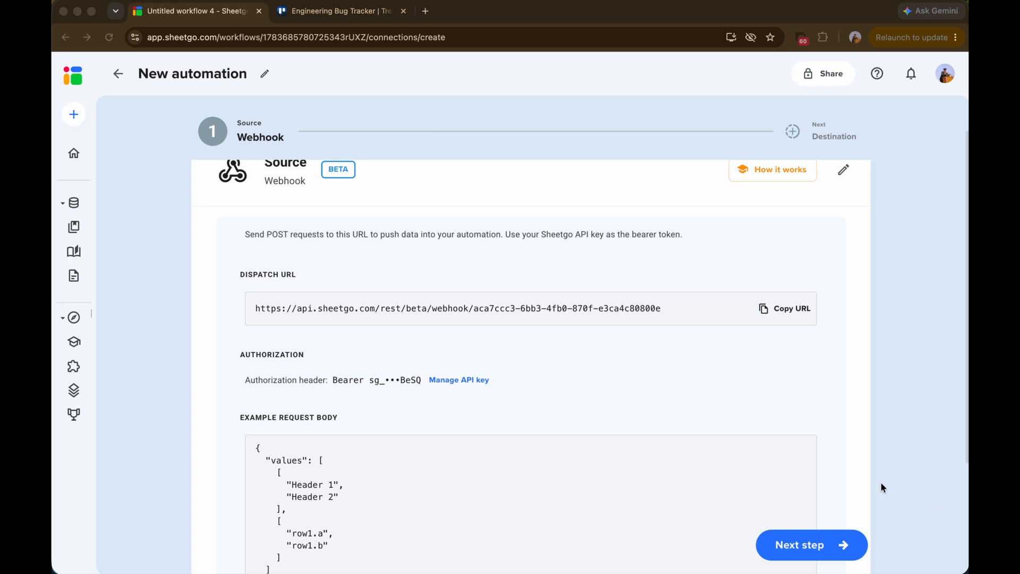
- Set Google Sheets as the automation's destination, using the existing Google Drive file Trello Webhook Logs
{"action": "left_click", "coordinate": [797, 532]}
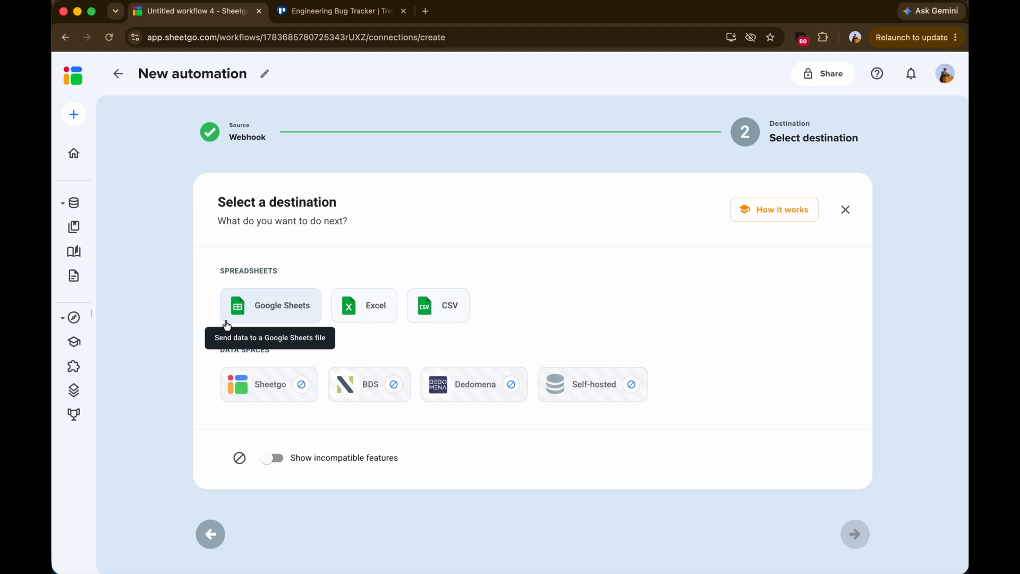
{"action": "left_click", "coordinate": [253, 313]}
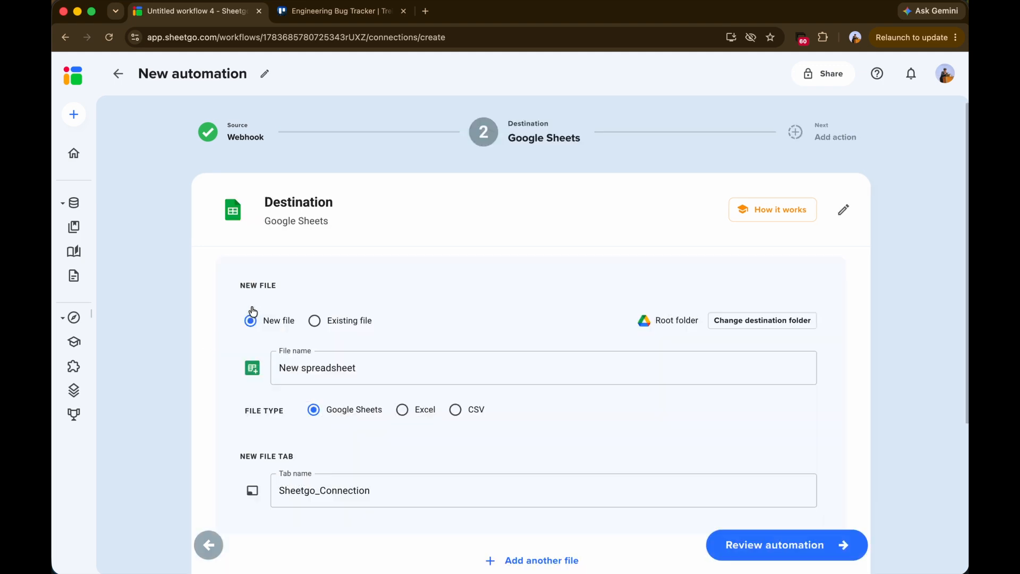
{"action": "left_click", "coordinate": [331, 321]}
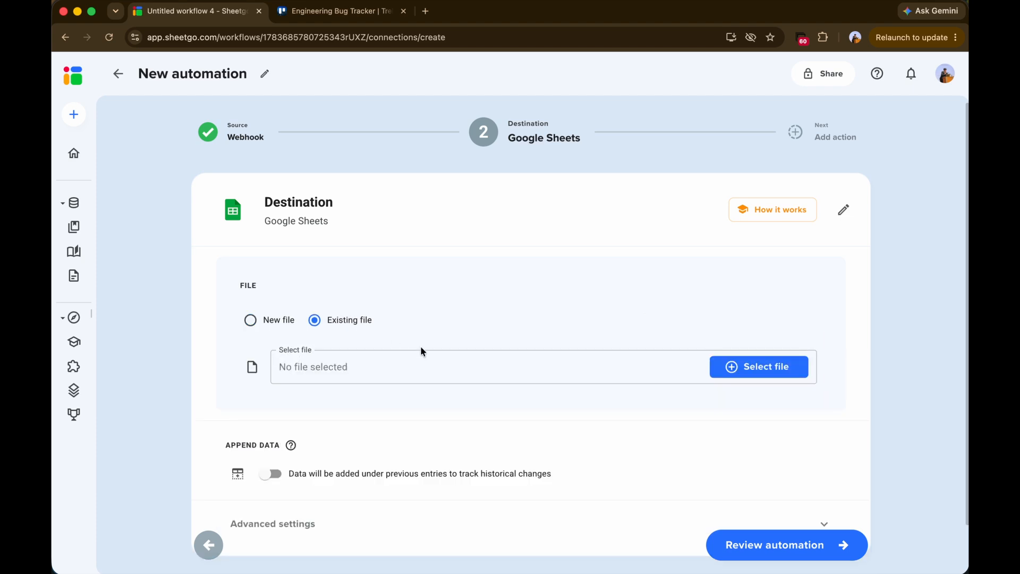
{"action": "left_click", "coordinate": [469, 376]}
{"action": "type", "text": "Trello Webhook Logs"}
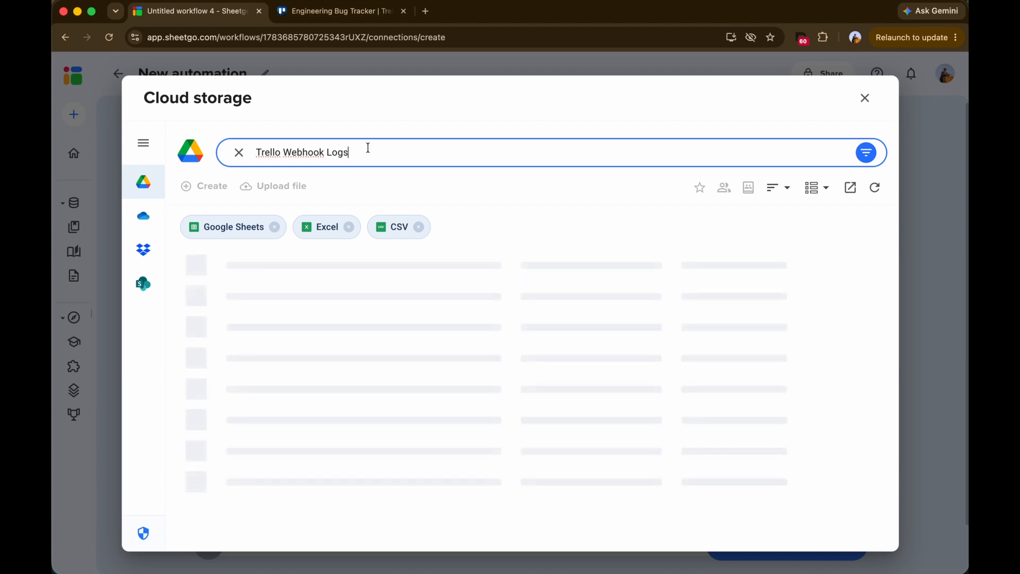
{"action": "left_click", "coordinate": [321, 267]}
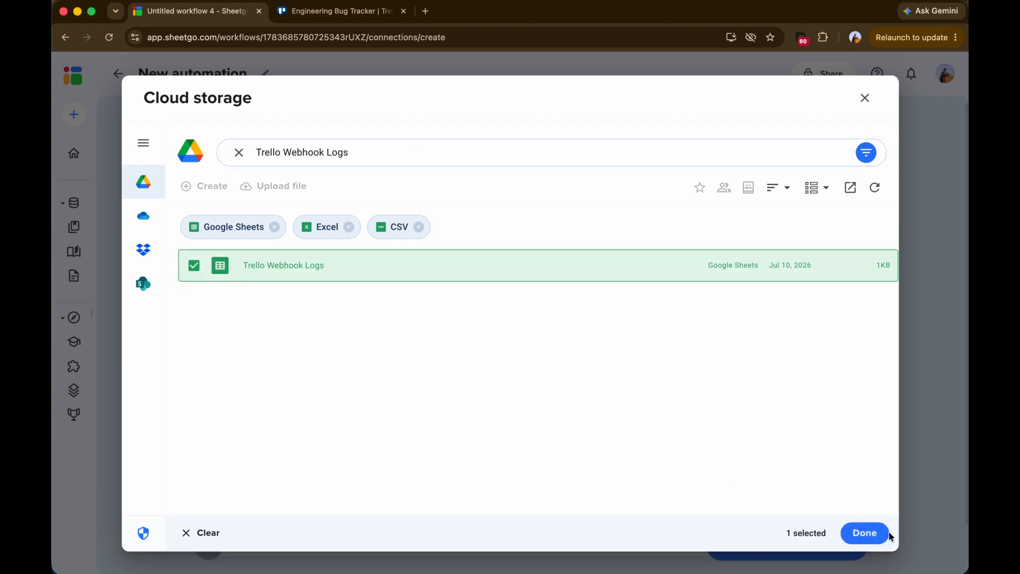
{"action": "left_click", "coordinate": [889, 535]}
- Set the destination tab name to 1Sheetgo_Connection and proceed to the automation review
{"action": "left_click", "coordinate": [448, 439]}
{"action": "type", "text": "1Sheetgo_Connection"}
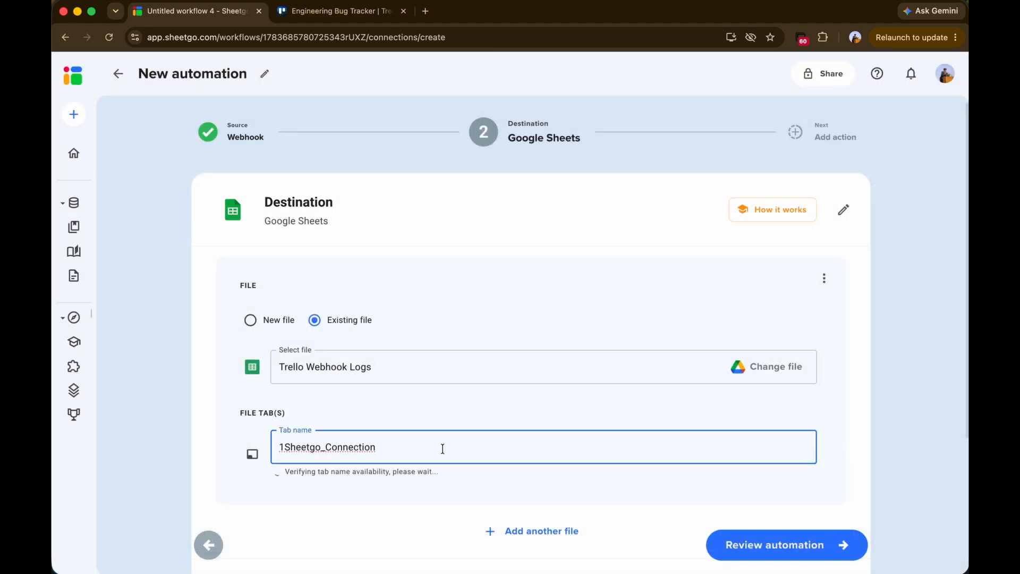
{"action": "left_click", "coordinate": [885, 440]}
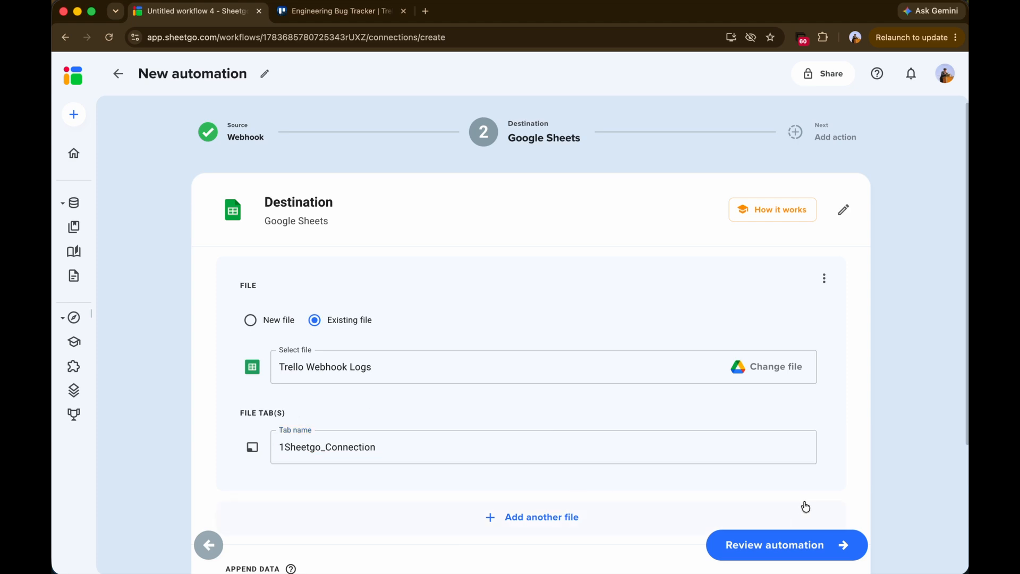
{"action": "left_click", "coordinate": [819, 539]}
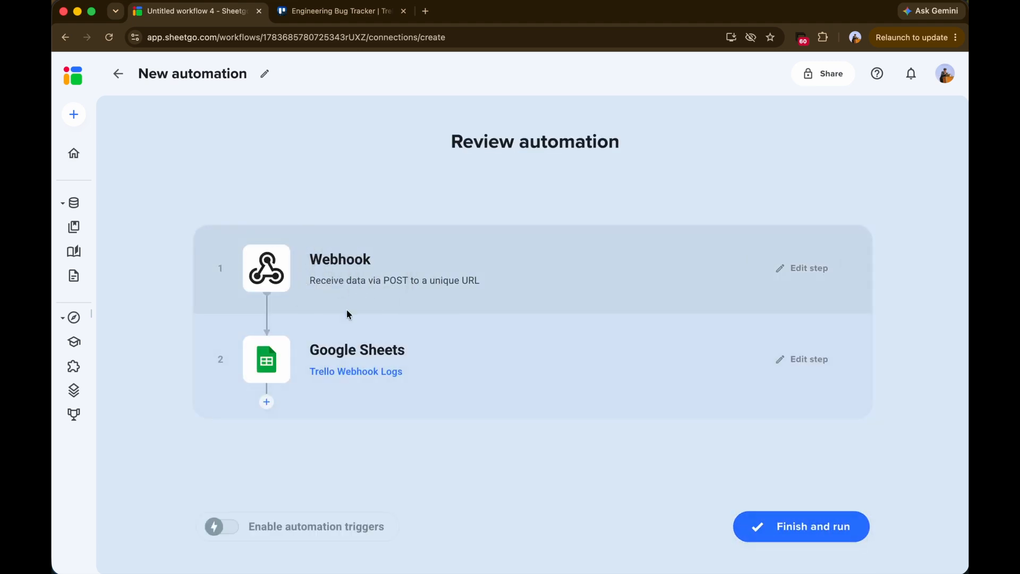
- Open the Trello Webhook Logs spreadsheet from the review and examine the column headers in row 1
{"action": "left_click", "coordinate": [364, 371]}
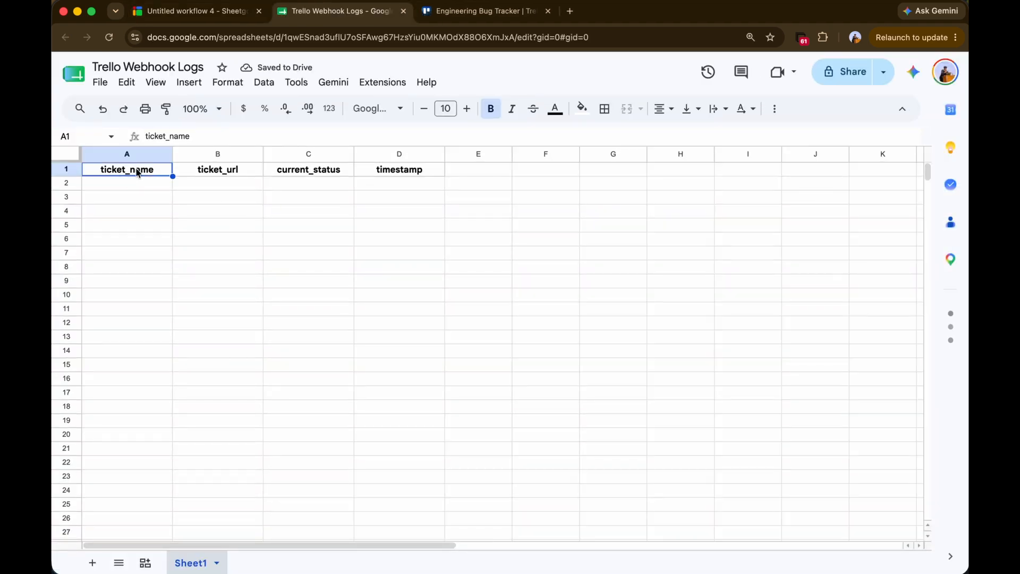
{"action": "left_click", "coordinate": [242, 169]}
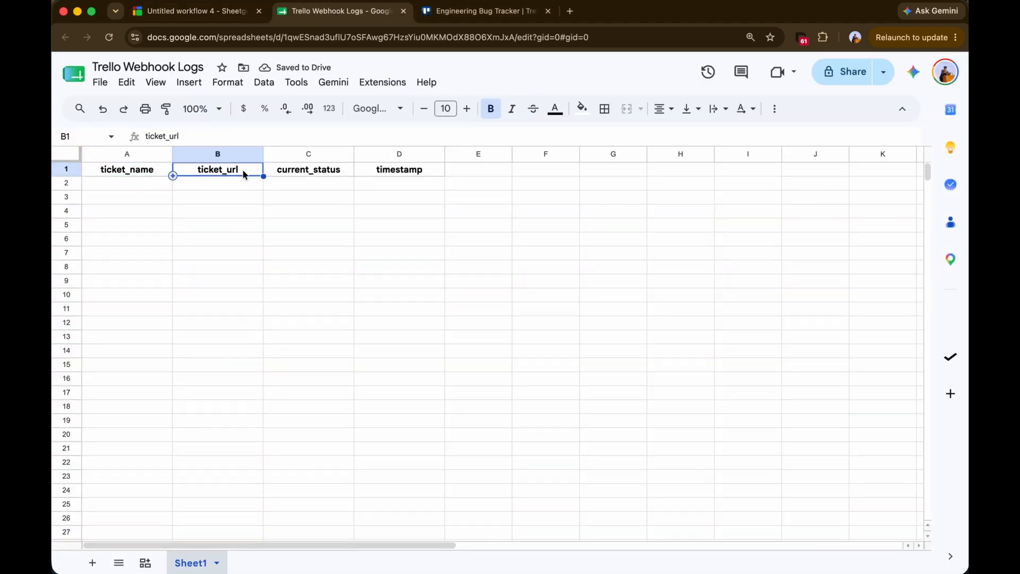
{"action": "left_click", "coordinate": [322, 172]}
{"action": "left_click", "coordinate": [385, 173]}
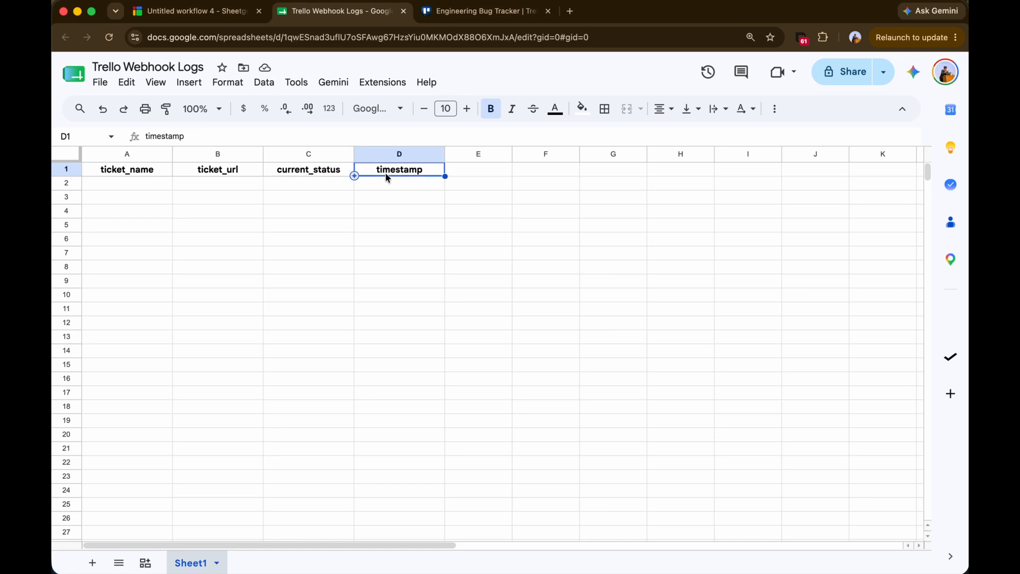
- Return to the Sheetgo automation review, finish and run the automation, and dismiss the notification
{"action": "left_click", "coordinate": [198, 19]}
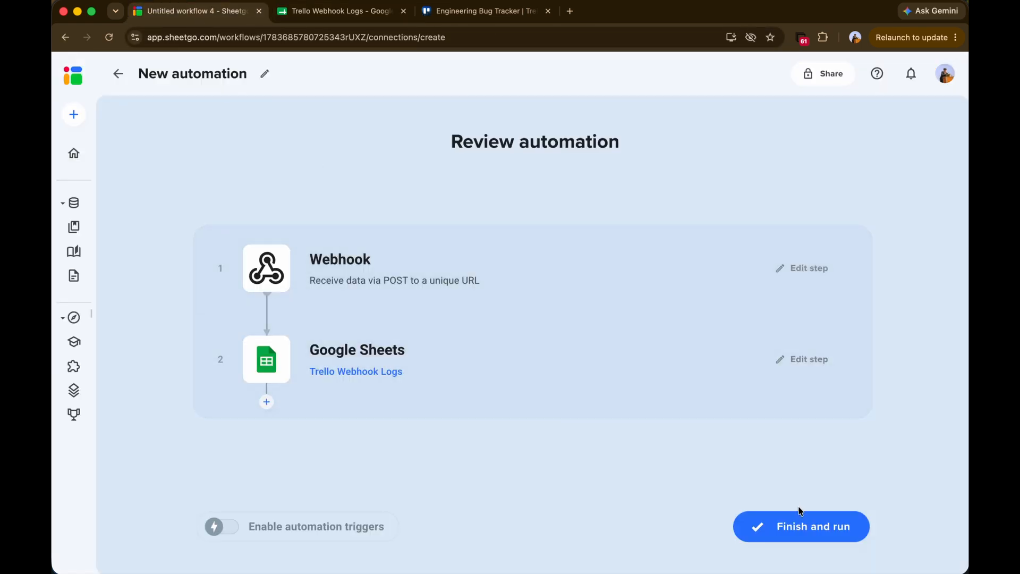
{"action": "left_click", "coordinate": [800, 523]}
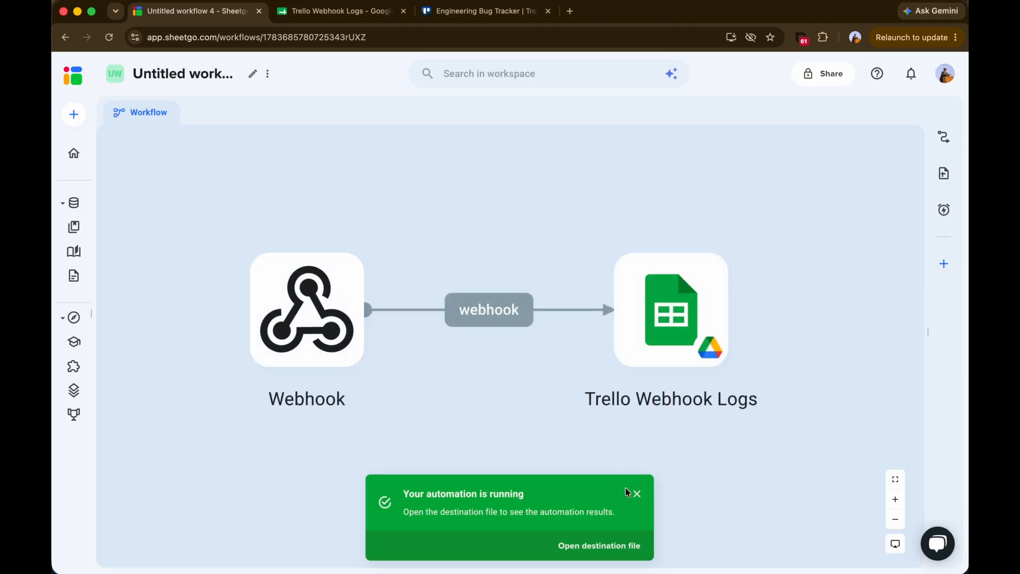
{"action": "left_click", "coordinate": [637, 494]}
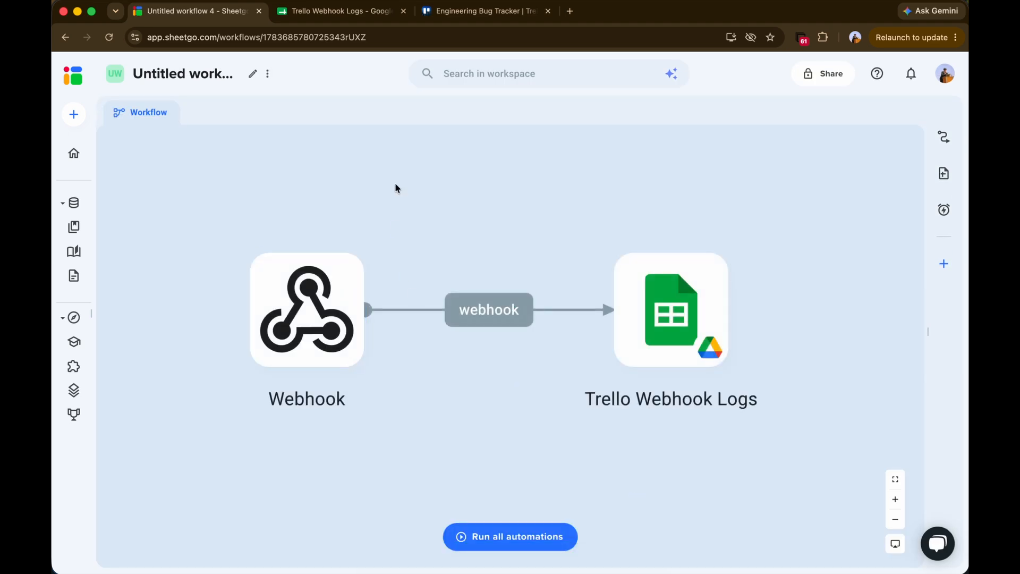
- Look at the Engineering Bug Tracker board in Trello and the rows below the headers in the Trello Webhook Logs spreadsheet
{"action": "left_click", "coordinate": [456, 21]}
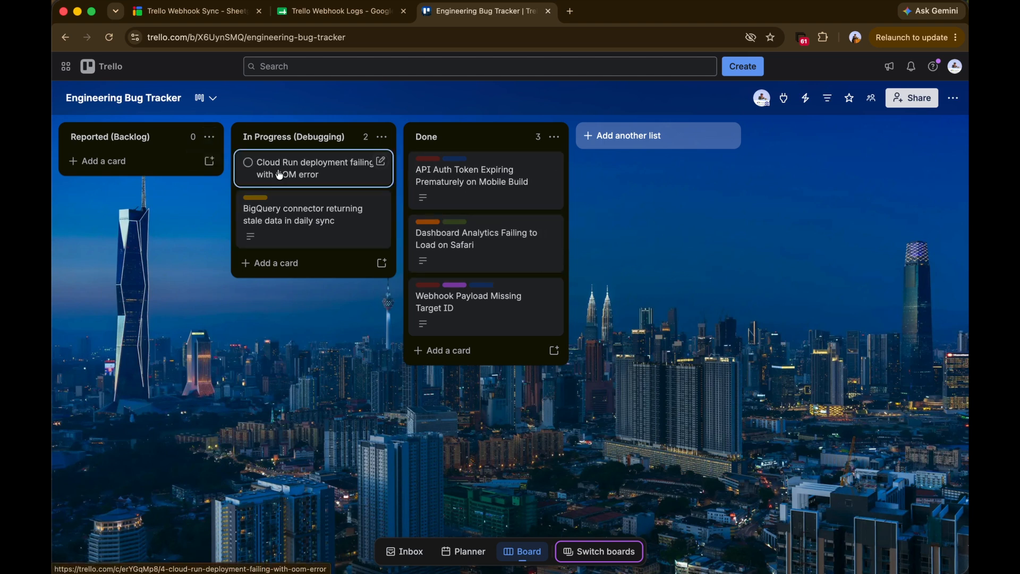
{"action": "left_click", "coordinate": [375, 13]}
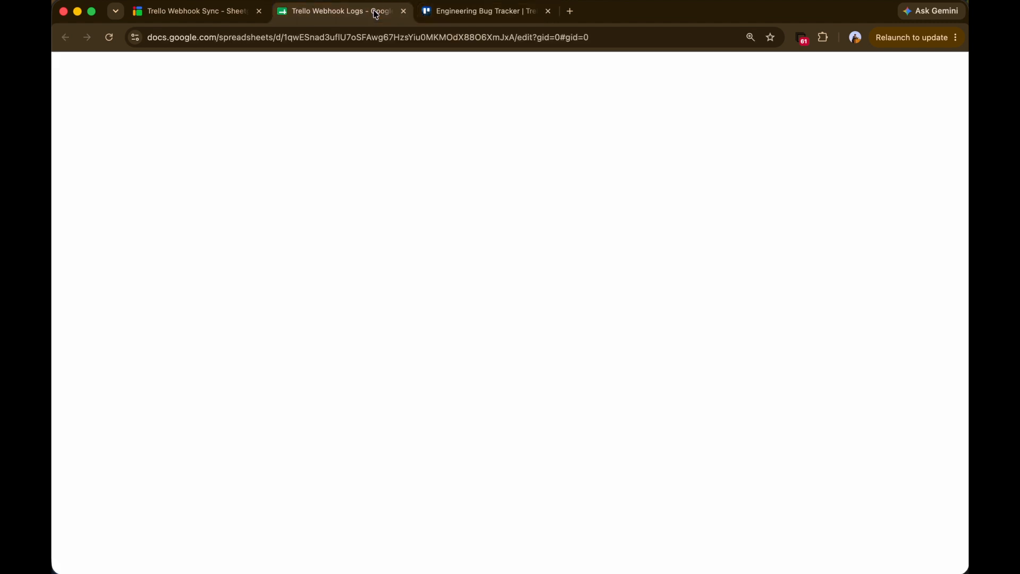
{"action": "left_click_drag", "start_coordinate": [137, 187], "coordinate": [399, 180]}
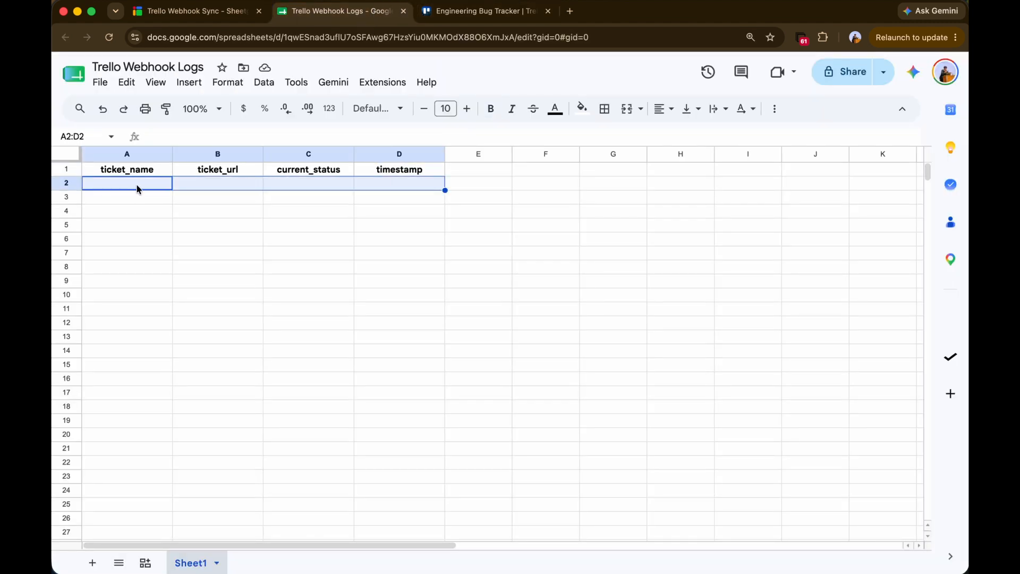
{"action": "left_click_drag", "start_coordinate": [137, 188], "coordinate": [421, 293]}
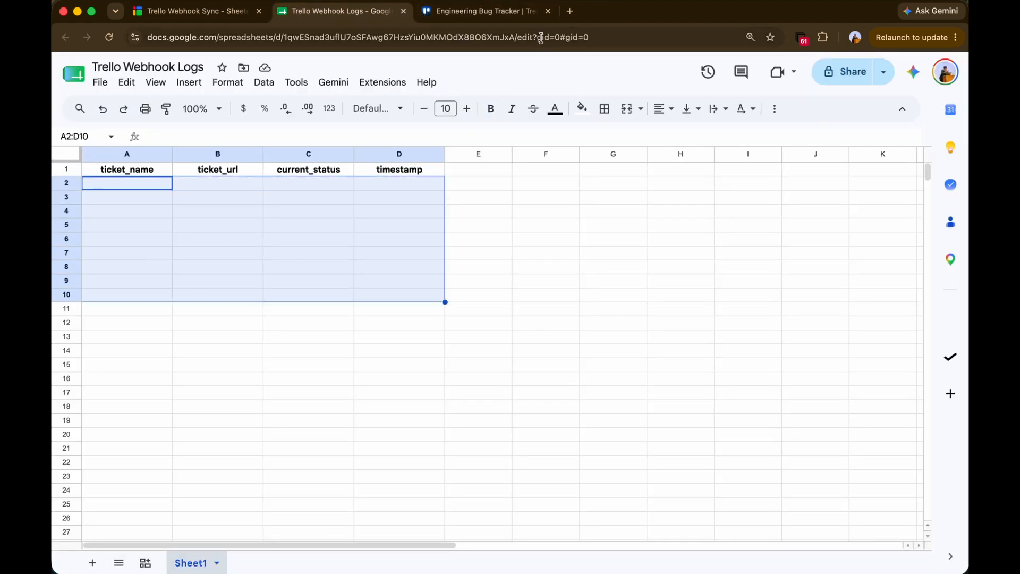
- Switch to Trello and start a new automation rule for the Engineering Bug Tracker board
{"action": "left_click", "coordinate": [513, 11]}
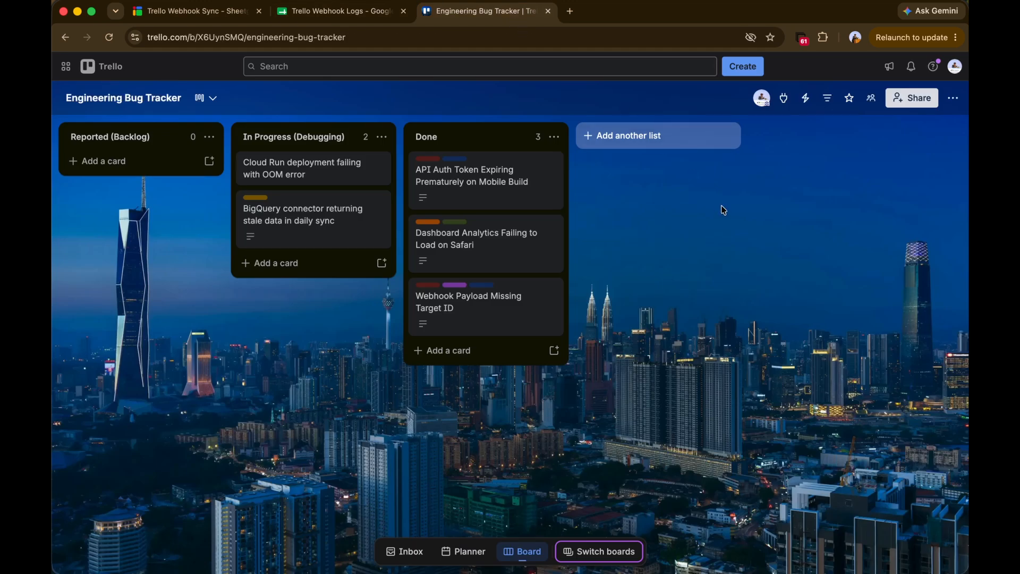
{"action": "left_click", "coordinate": [957, 101]}
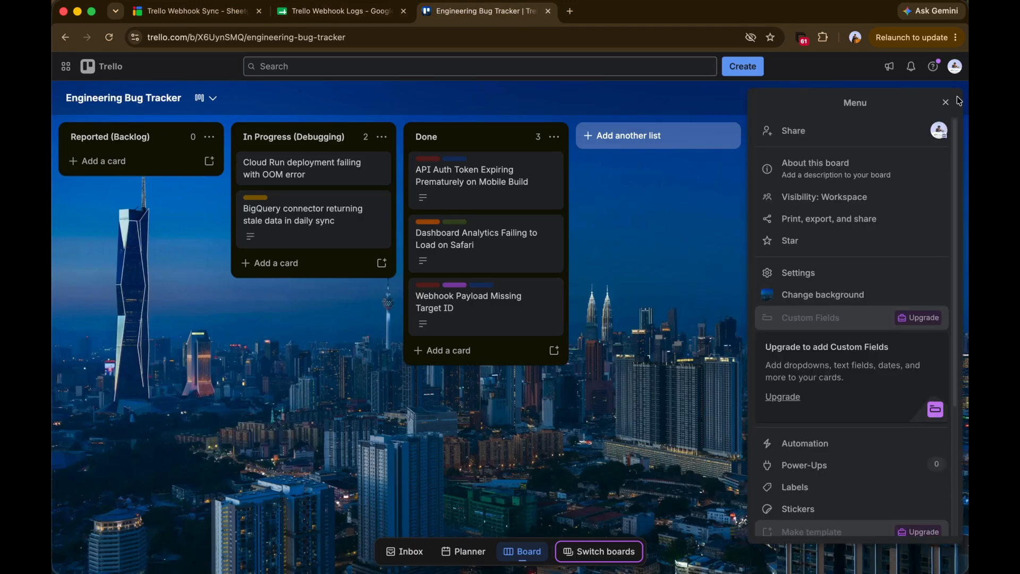
{"action": "left_click", "coordinate": [800, 444]}
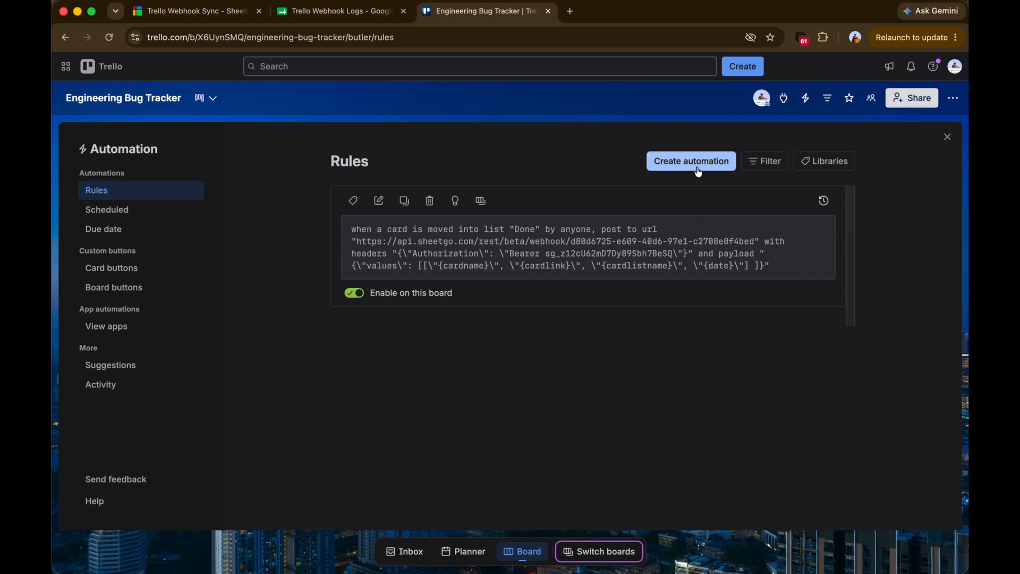
{"action": "left_click", "coordinate": [697, 169]}
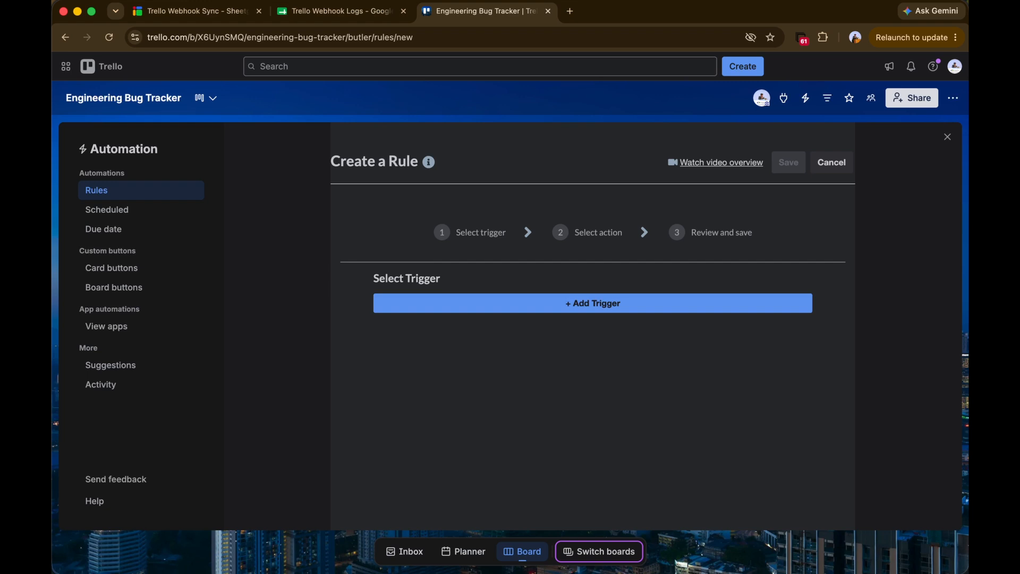
- Start adding a card move trigger and set its list condition to cards moved into a list
{"action": "left_click", "coordinate": [616, 306]}
{"action": "scroll", "coordinate": [336, 355], "scroll_direction": "down", "scroll_amount": 1}
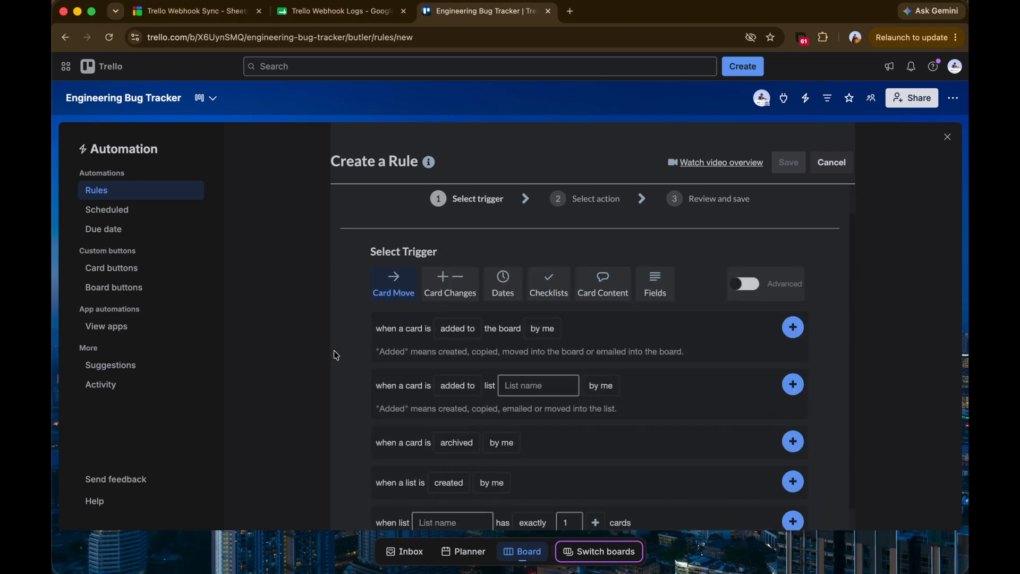
{"action": "scroll", "coordinate": [383, 370], "scroll_direction": "down", "scroll_amount": 1}
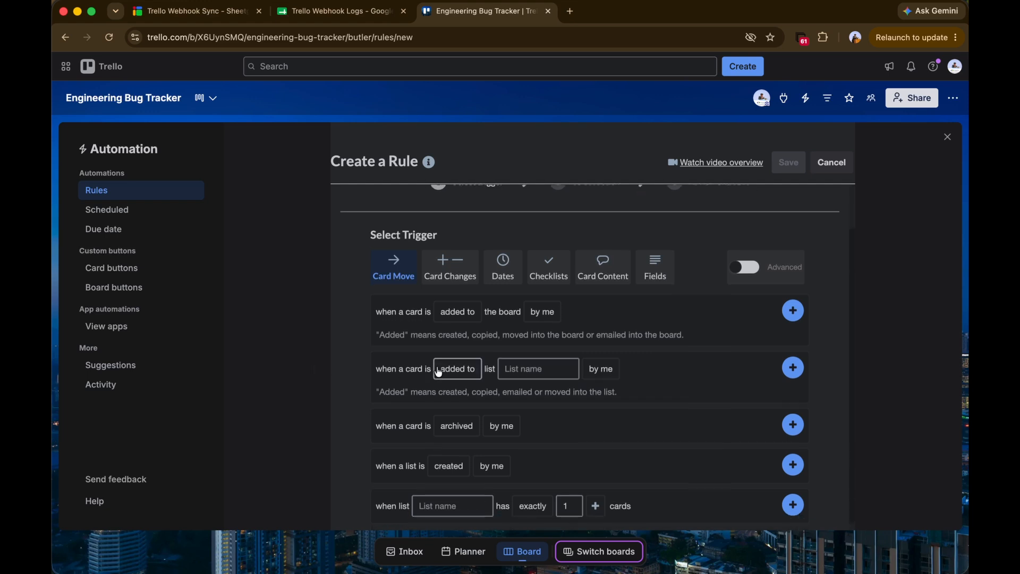
{"action": "left_click", "coordinate": [448, 370]}
{"action": "left_click", "coordinate": [449, 371]}
{"action": "left_click", "coordinate": [451, 369]}
{"action": "left_click", "coordinate": [472, 484]}
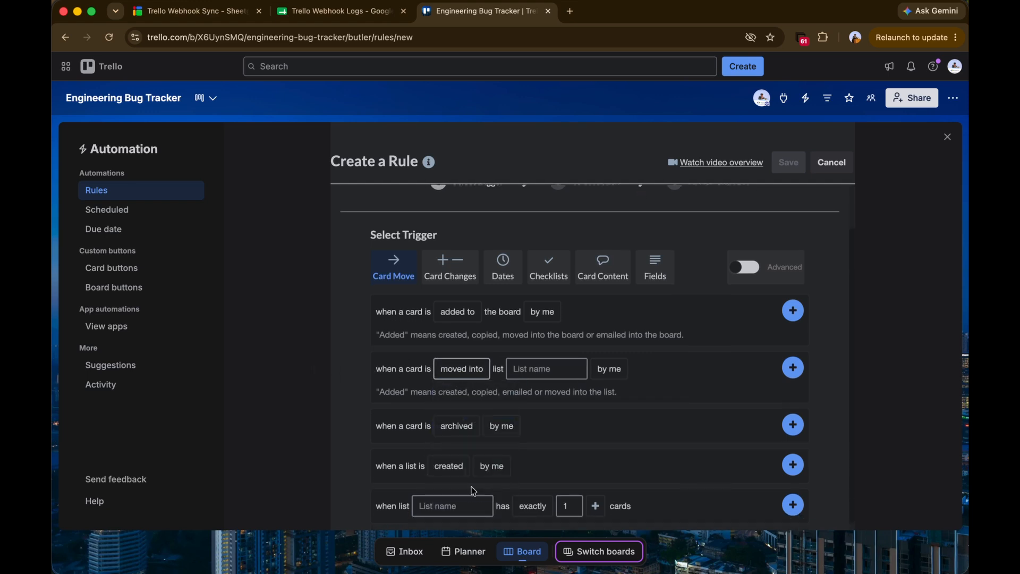
- Set the trigger's list to Done and its actor to by anyone, and add the trigger to the rule
{"action": "left_click", "coordinate": [531, 369]}
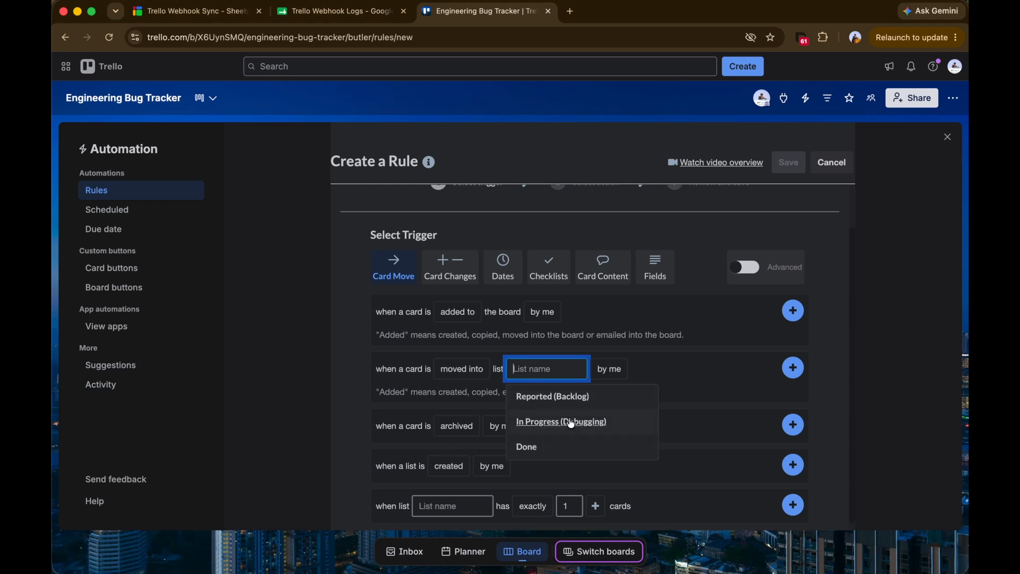
{"action": "left_click", "coordinate": [549, 448]}
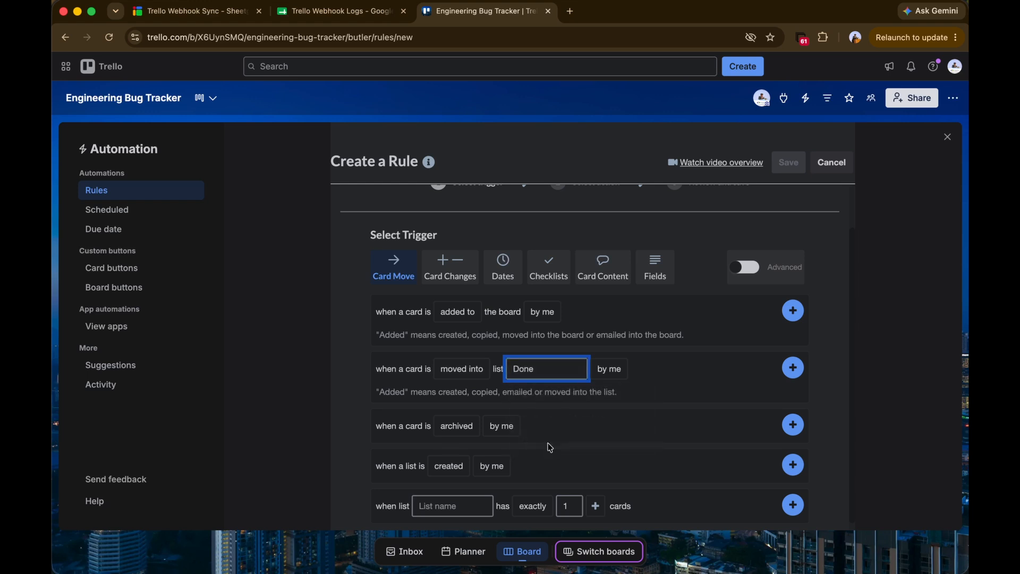
{"action": "left_click", "coordinate": [609, 369]}
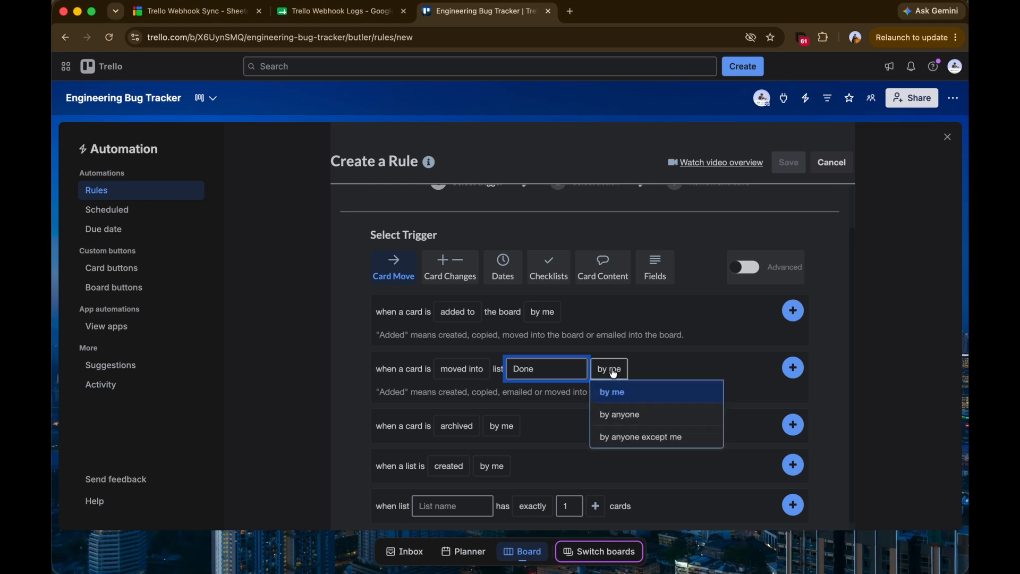
{"action": "left_click", "coordinate": [612, 418]}
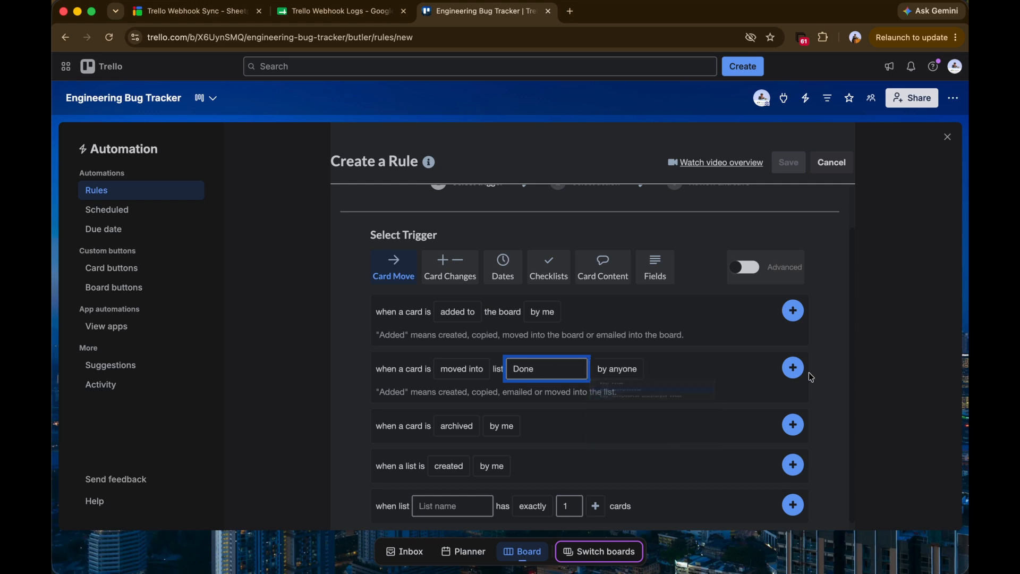
{"action": "left_click", "coordinate": [793, 368]}
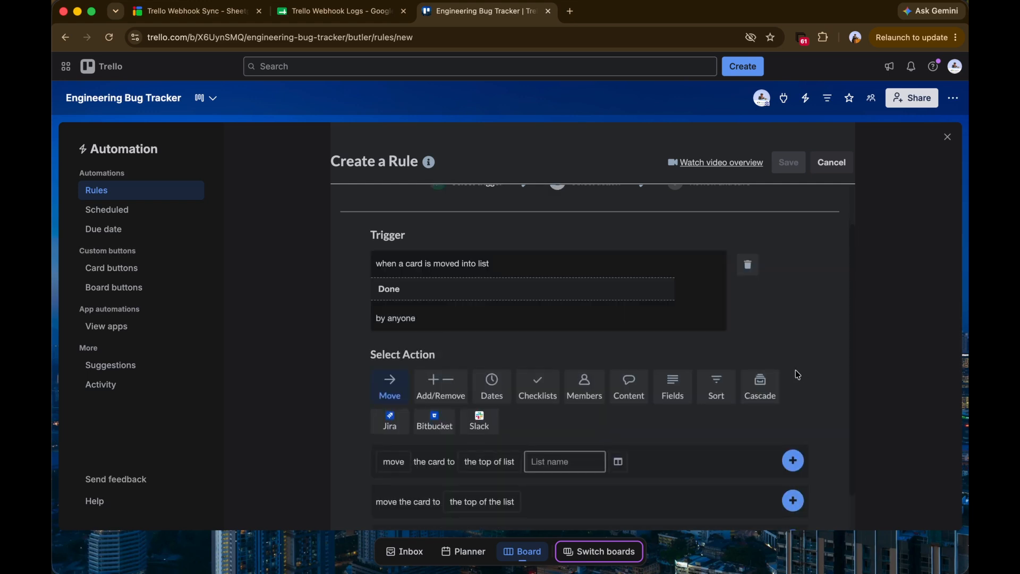
- Choose the content actions for the rule and set the URL request action to post to
{"action": "scroll", "coordinate": [675, 302], "scroll_direction": "down", "scroll_amount": 1}
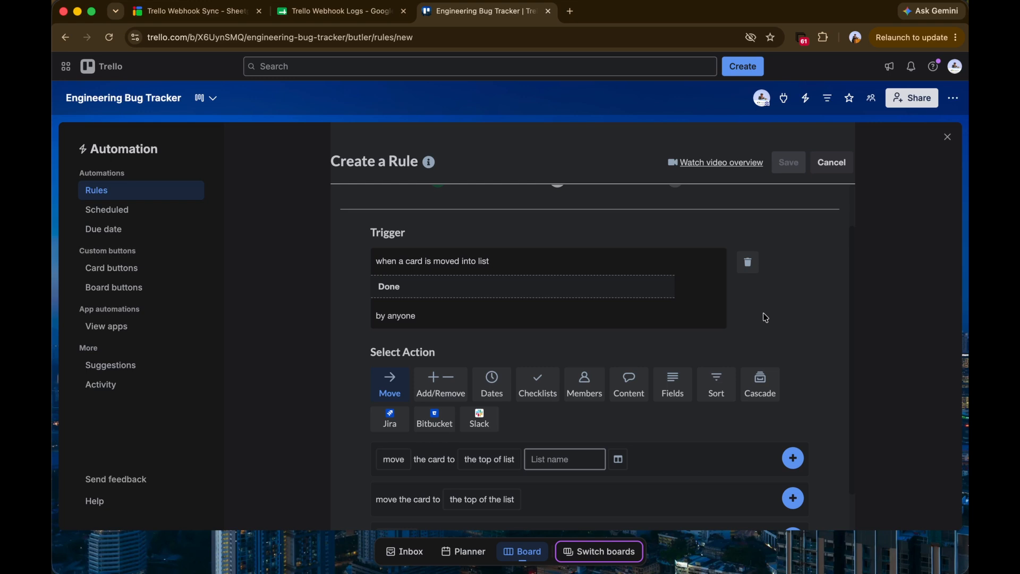
{"action": "left_click", "coordinate": [630, 391]}
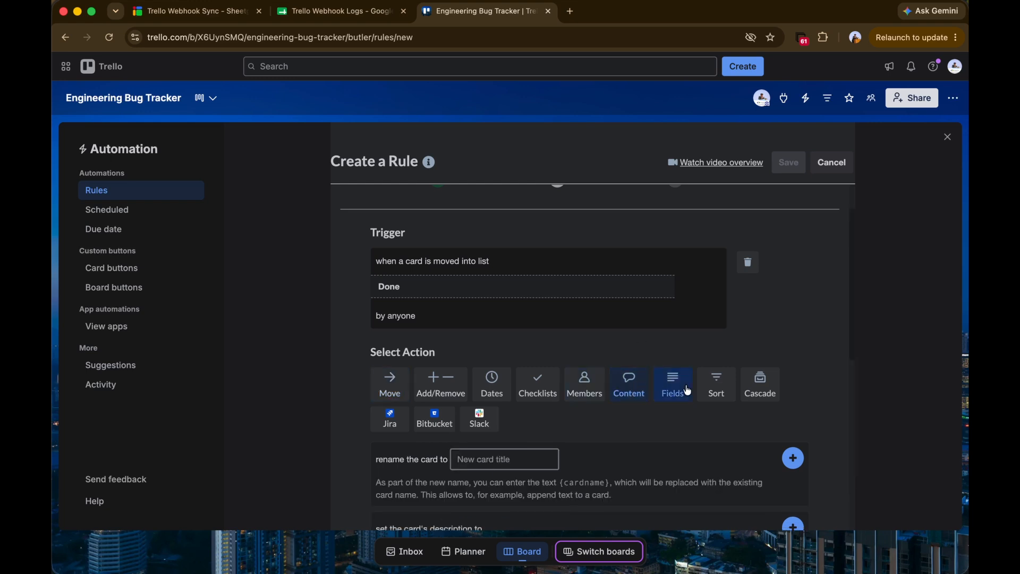
{"action": "scroll", "coordinate": [689, 388], "scroll_direction": "down", "scroll_amount": 2}
{"action": "scroll", "coordinate": [692, 393], "scroll_direction": "down", "scroll_amount": 4}
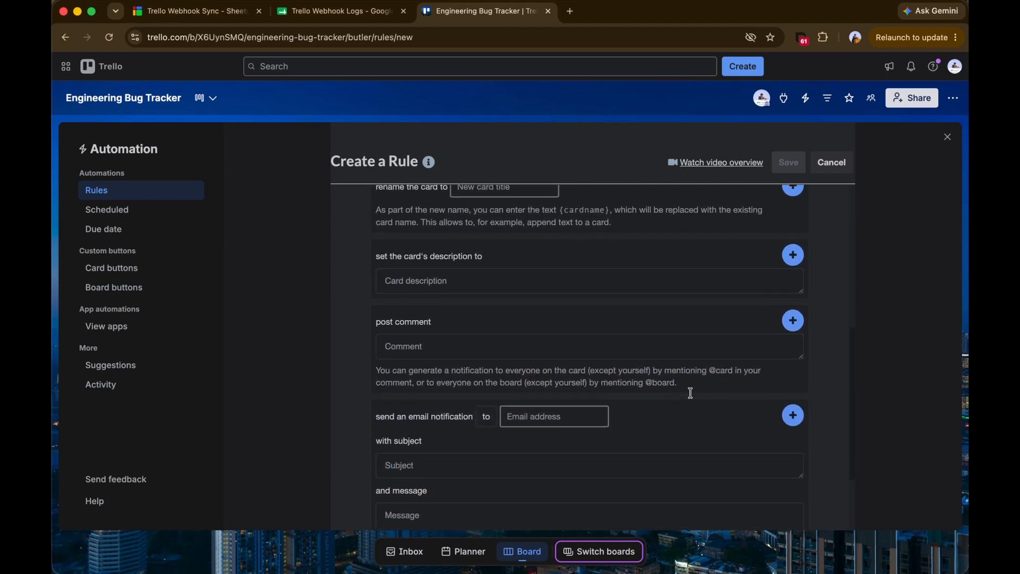
{"action": "scroll", "coordinate": [690, 393], "scroll_direction": "down", "scroll_amount": 1}
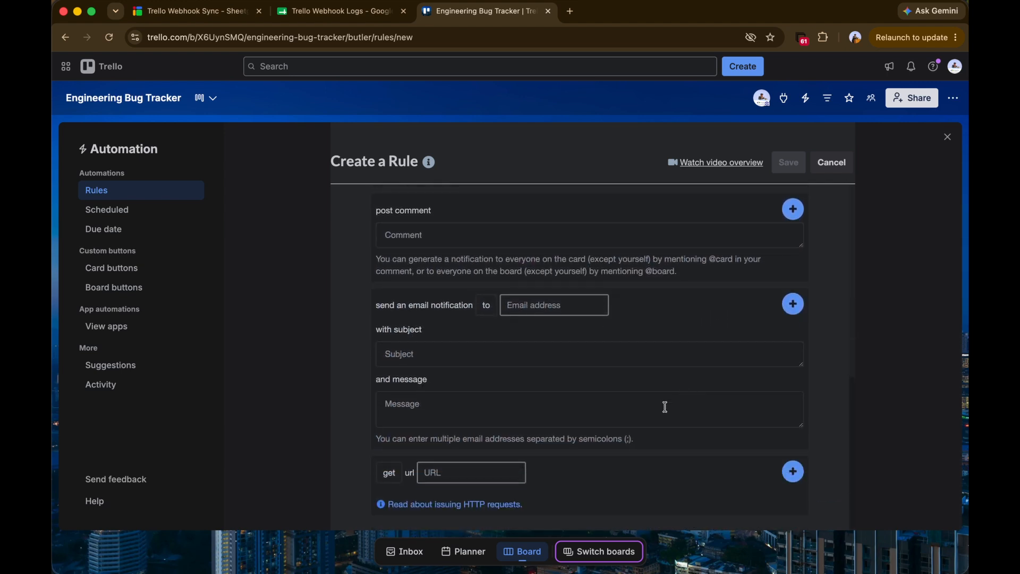
{"action": "left_click", "coordinate": [391, 473]}
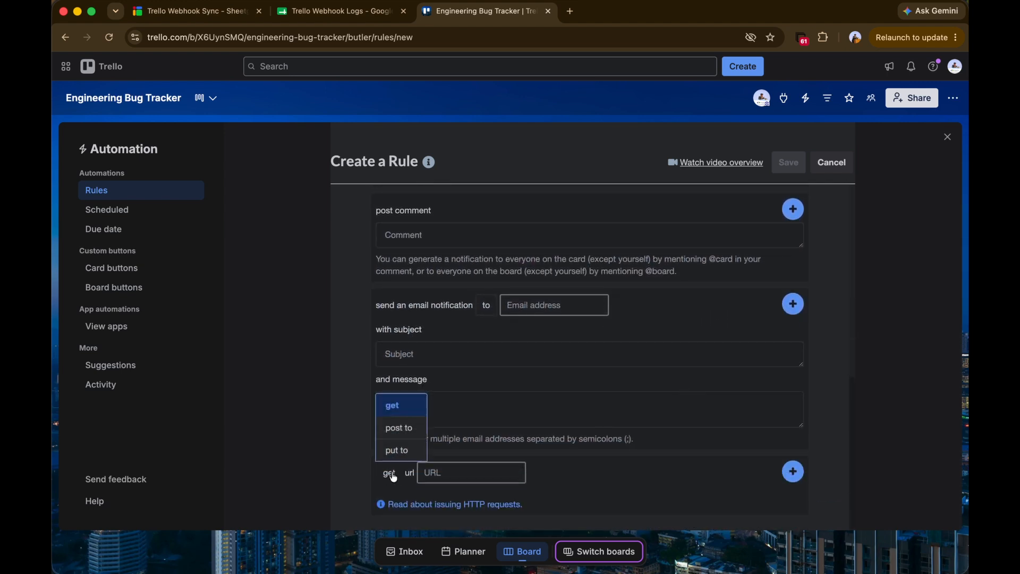
{"action": "left_click", "coordinate": [404, 434]}
- Paste the Sheetgo webhook address as the URL of the post request
{"action": "scroll", "coordinate": [583, 437], "scroll_direction": "down", "scroll_amount": 2}
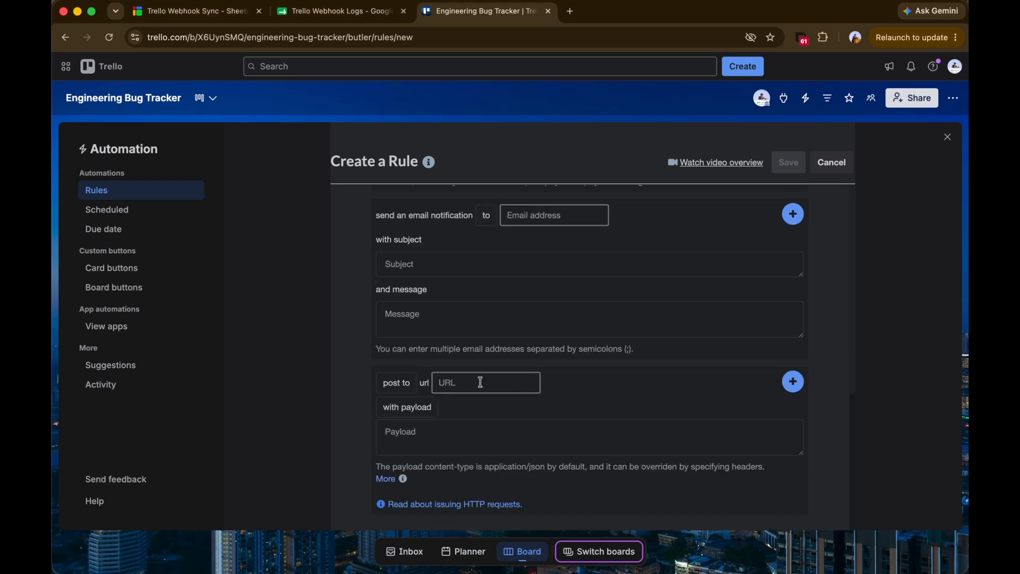
{"action": "left_click", "coordinate": [458, 378]}
{"action": "key", "text": "super+Tab"}
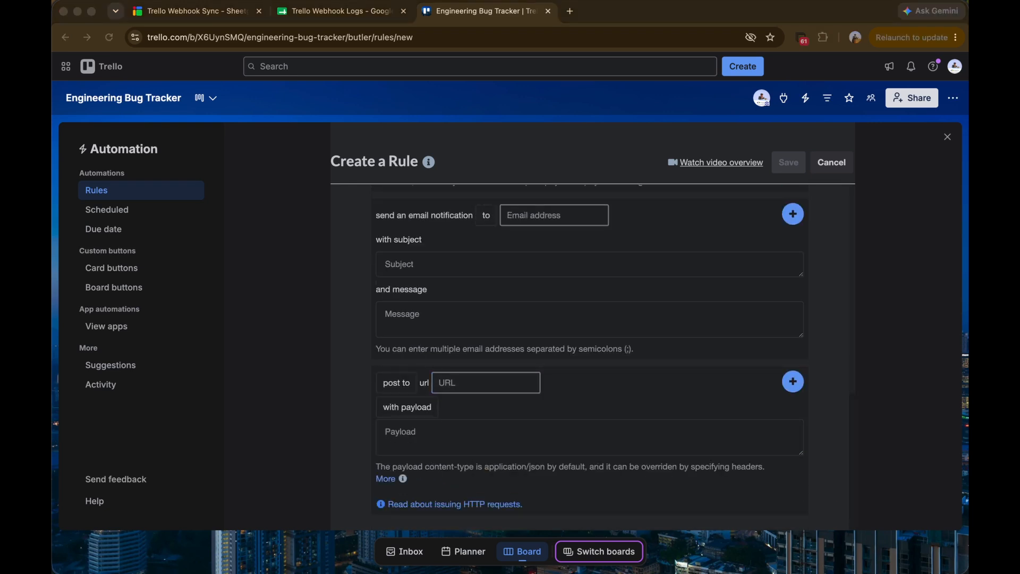
{"action": "key", "text": "super+Tab"}
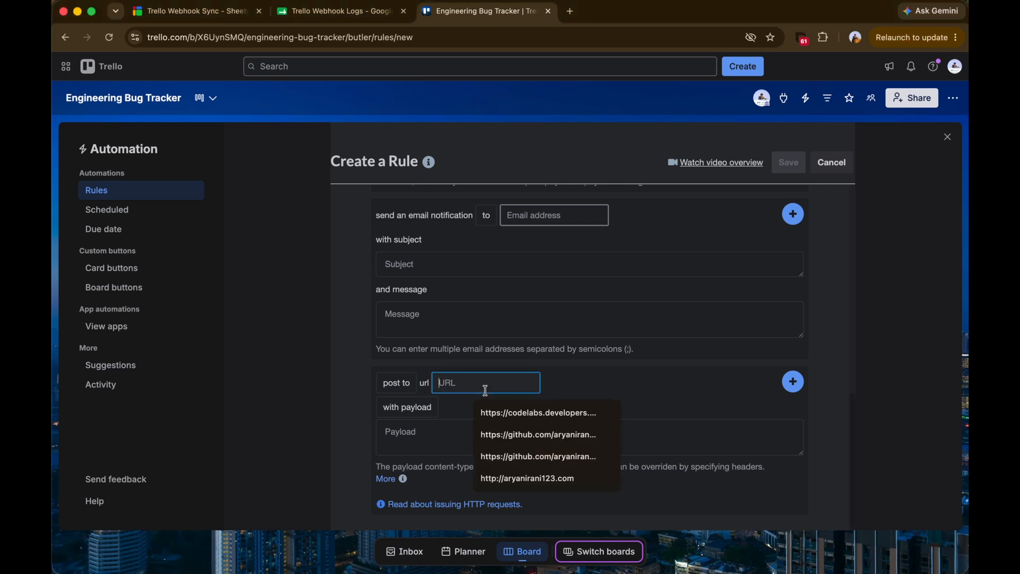
{"action": "key", "text": "super+v"}
{"action": "left_click", "coordinate": [590, 392]}
- Set the post request to include headers and paste the Authorization header containing the Bearer token
{"action": "left_click", "coordinate": [407, 407]}
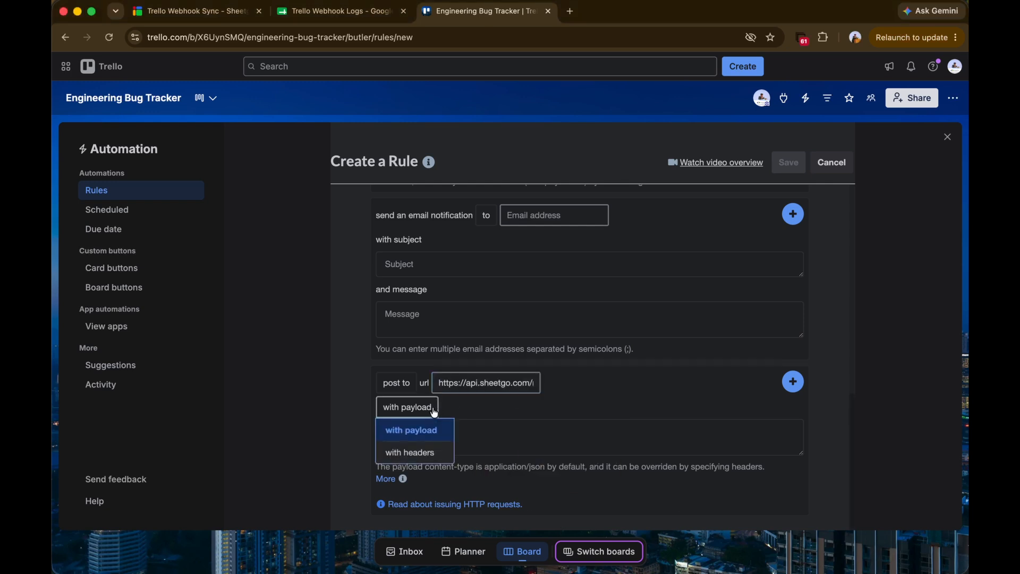
{"action": "left_click", "coordinate": [409, 412]}
{"action": "left_click", "coordinate": [407, 408]}
{"action": "left_click", "coordinate": [407, 452]}
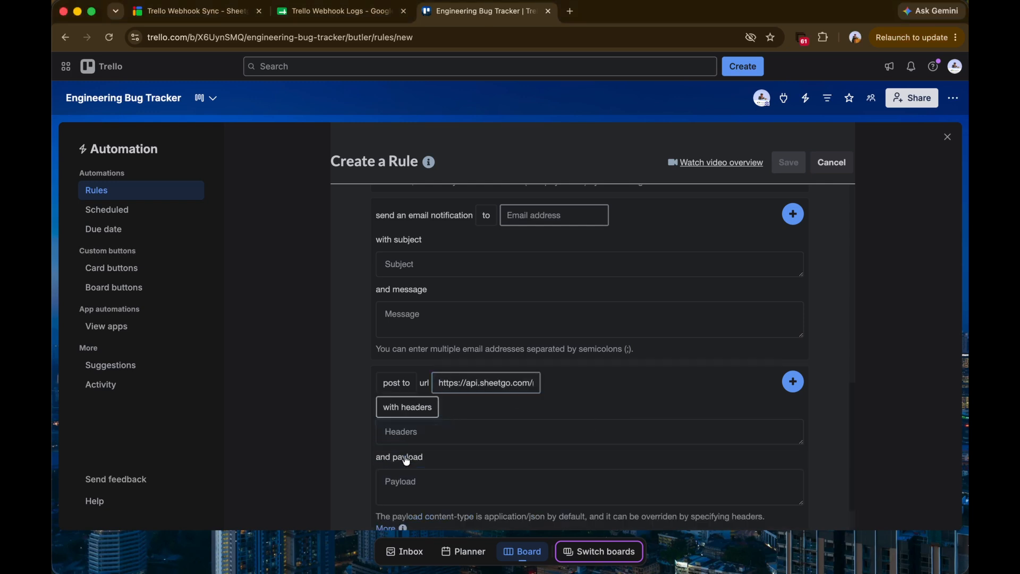
{"action": "scroll", "coordinate": [505, 419], "scroll_direction": "down", "scroll_amount": 1}
{"action": "left_click", "coordinate": [437, 382]}
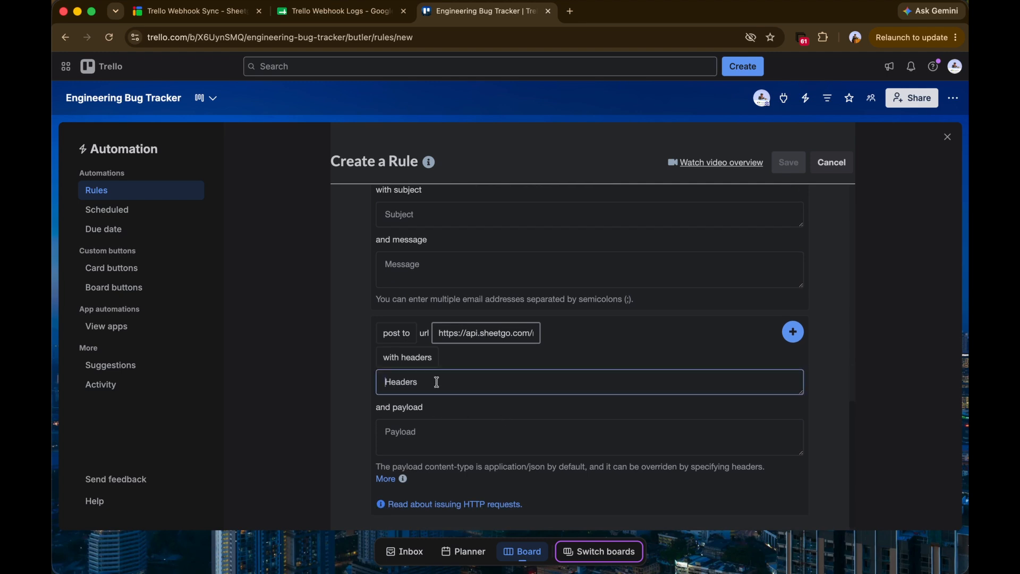
{"action": "left_click", "coordinate": [508, 429]}
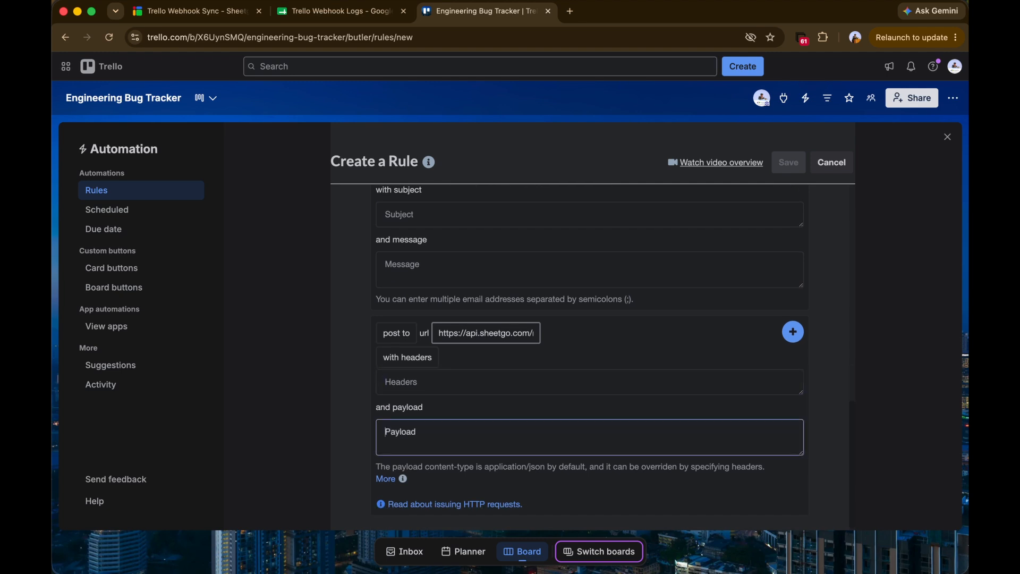
{"action": "left_click", "coordinate": [455, 379]}
{"action": "key", "text": "ctrl+v"}
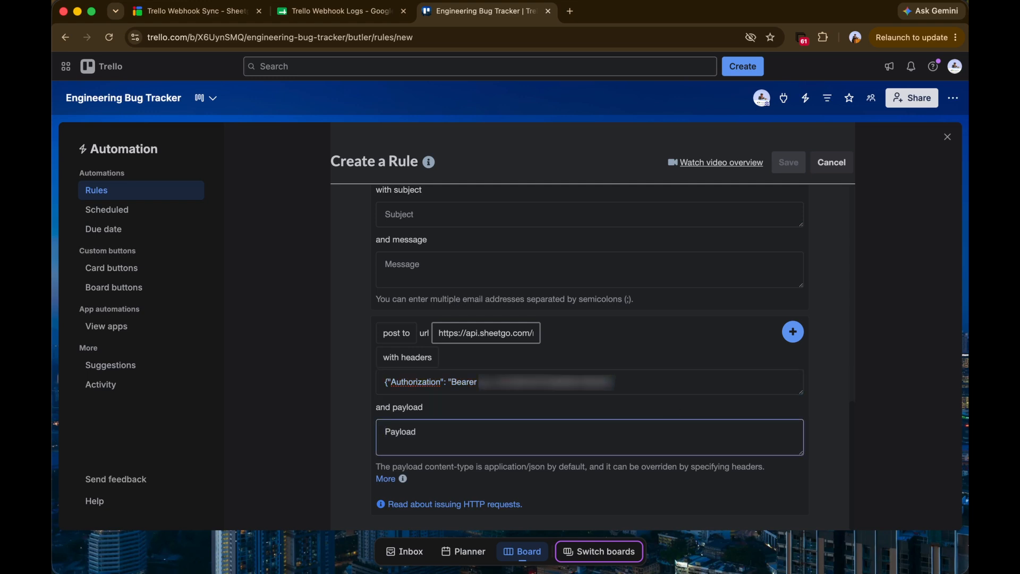
- Enter {"values": [["{cardname}", "{cardlink}", "{cardlistname}", "{date}"] ]} as the request payload and add the action to the rule
{"action": "key", "text": "super+Tab"}
{"action": "left_click", "coordinate": [480, 444]}
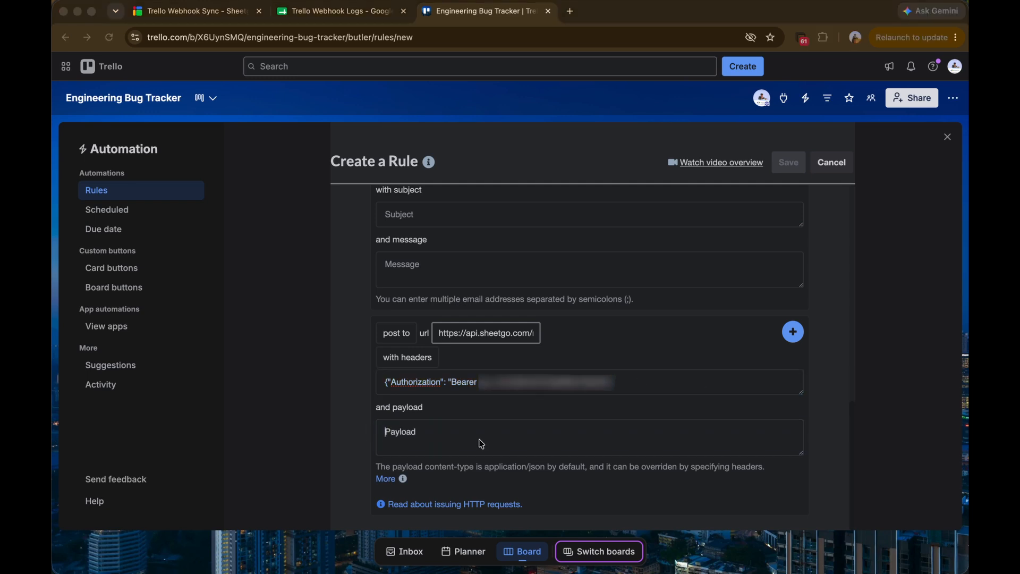
{"action": "type", "text": "{\"values\": [[\"{cardname}\", \"{cardlink}\", \"{cardlistname}\", \"{date}\"] ]}"}
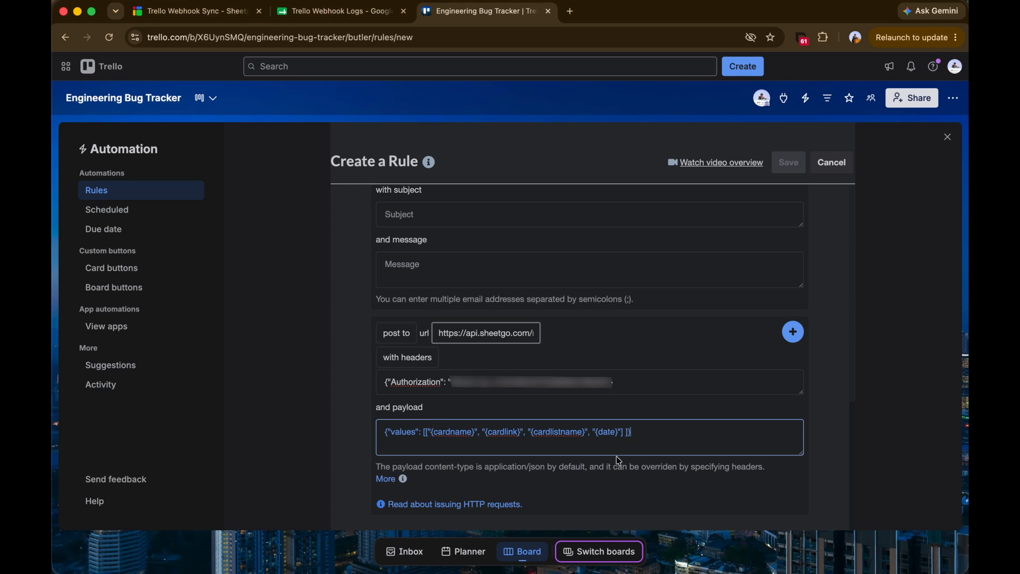
{"action": "left_click", "coordinate": [832, 340]}
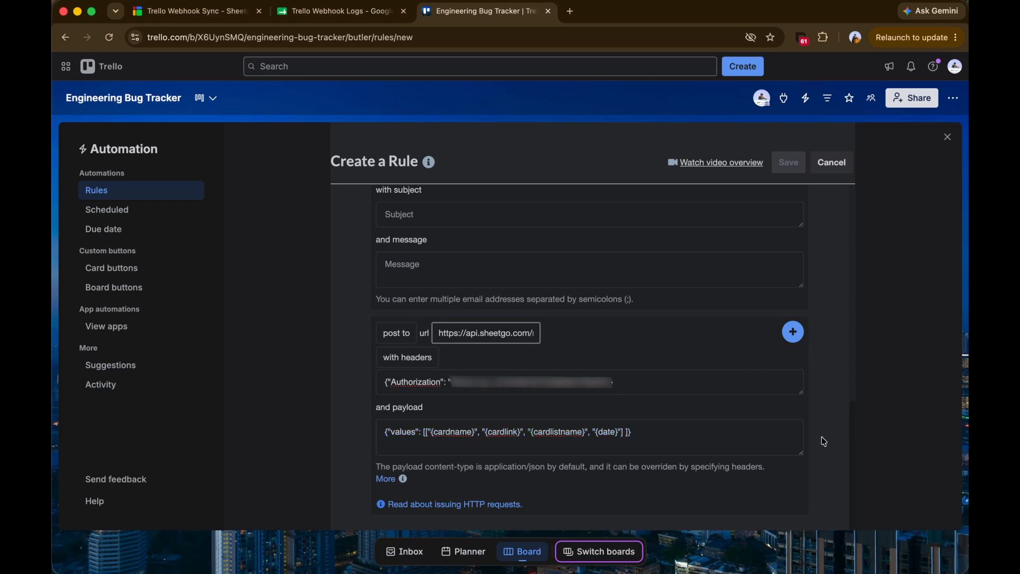
{"action": "left_click", "coordinate": [793, 332]}
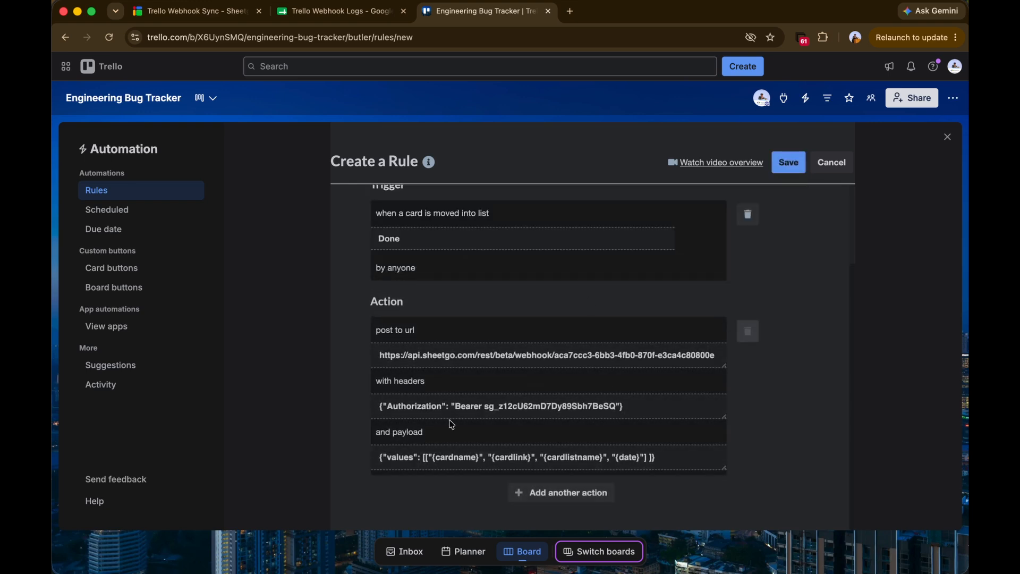
- Review the rule's trigger and post action, and save the rule
{"action": "scroll", "coordinate": [645, 490], "scroll_direction": "up", "scroll_amount": 2}
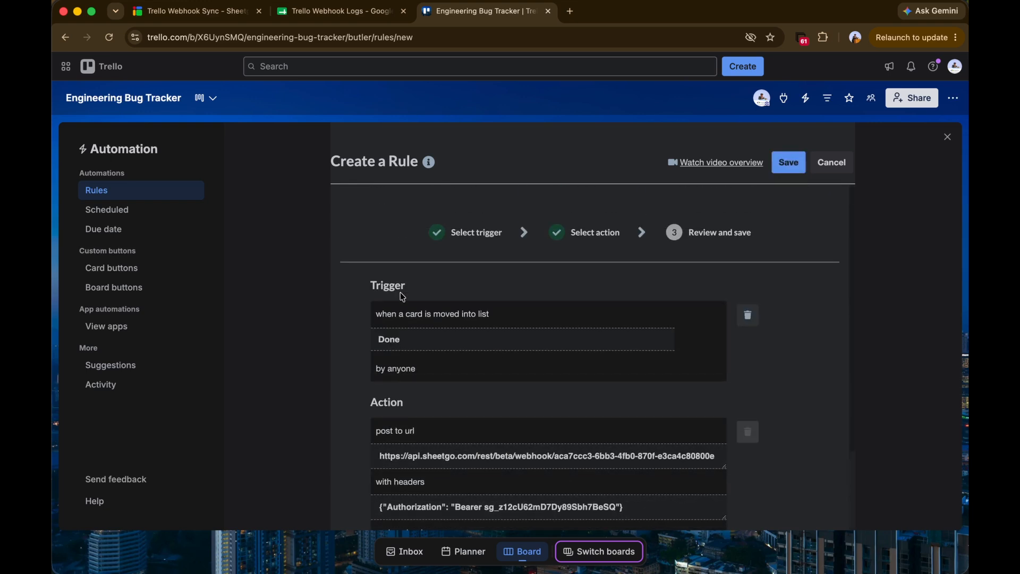
{"action": "scroll", "coordinate": [472, 408], "scroll_direction": "down", "scroll_amount": 3}
{"action": "scroll", "coordinate": [558, 433], "scroll_direction": "up", "scroll_amount": 1}
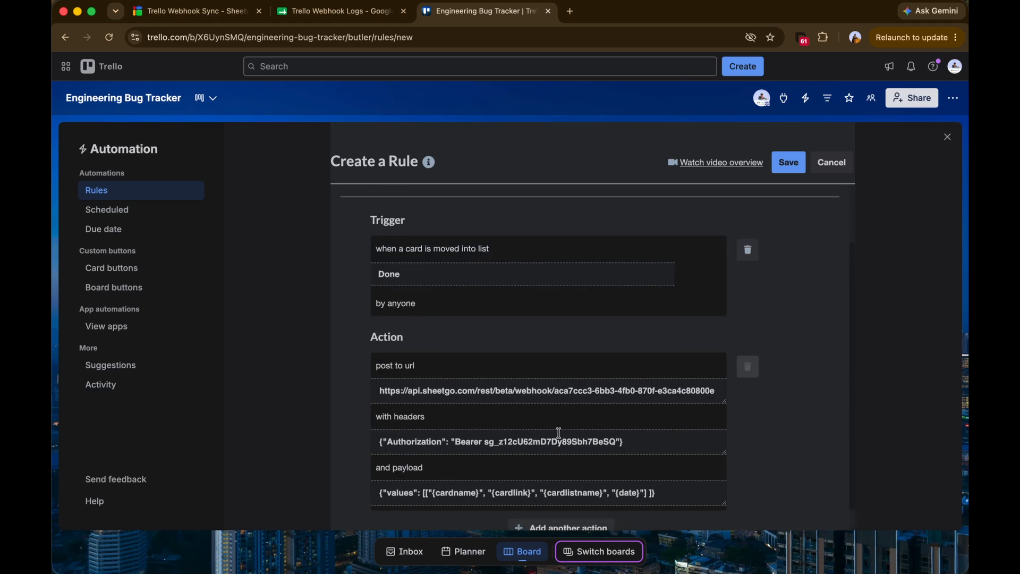
{"action": "scroll", "coordinate": [558, 433], "scroll_direction": "up", "scroll_amount": 1}
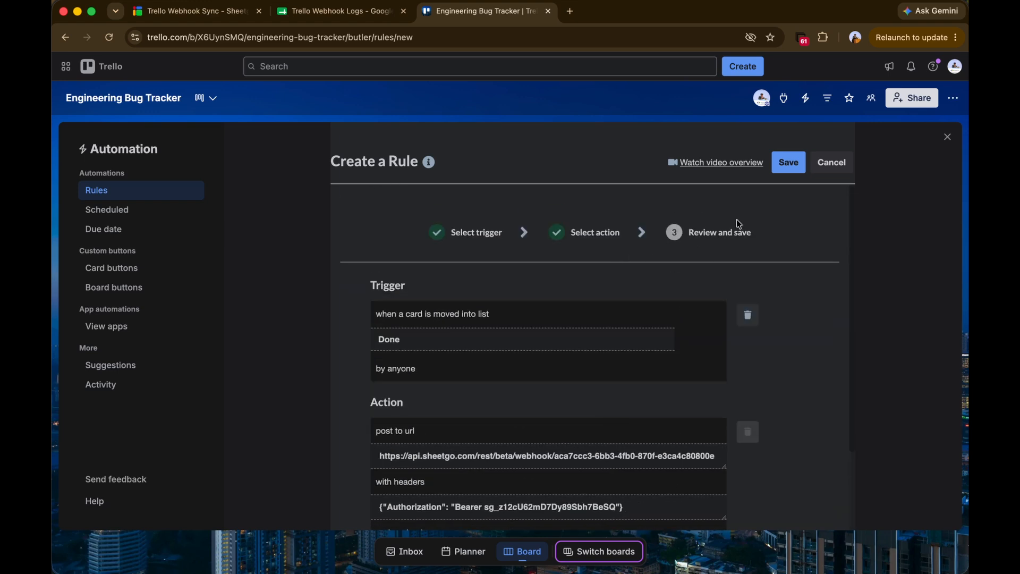
{"action": "left_click", "coordinate": [788, 169]}
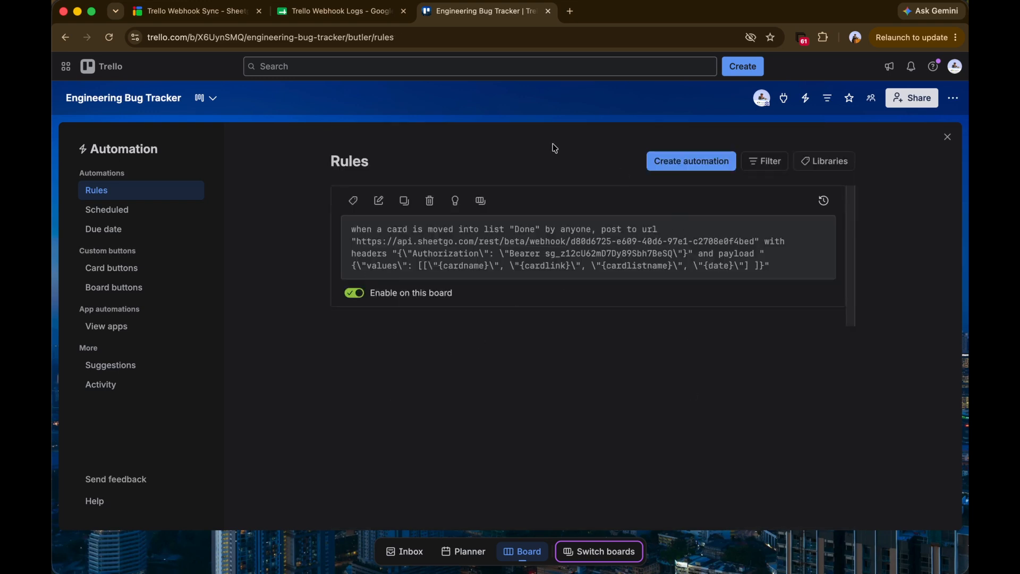
- Close the automation rules and move the API Auth Token Expiring Prematurely on Mobile Build card into the Done list below the Cloud Run card
{"action": "left_click", "coordinate": [139, 100]}
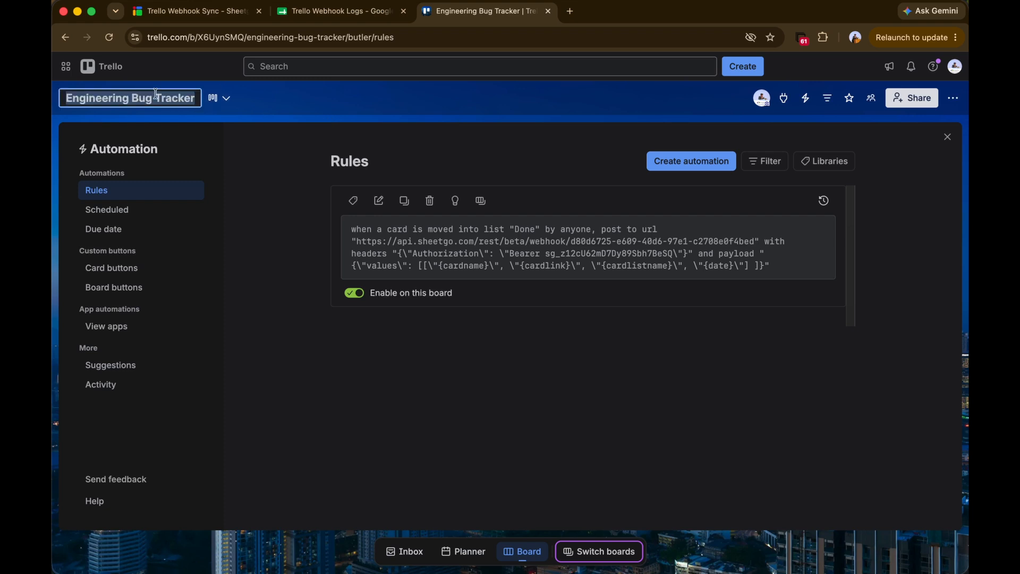
{"action": "left_click", "coordinate": [289, 98]}
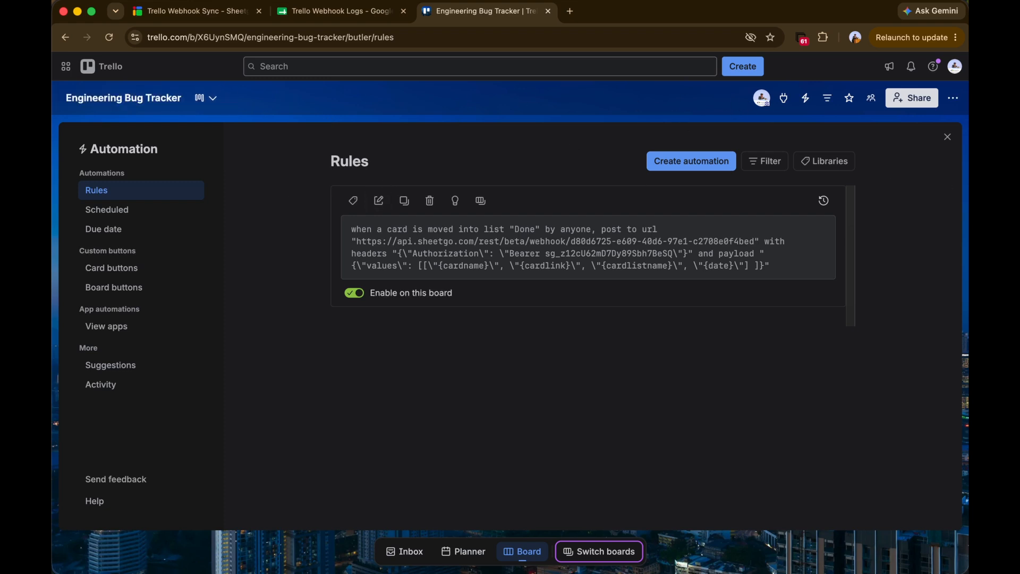
{"action": "left_click", "coordinate": [947, 136]}
{"action": "left_click_drag", "start_coordinate": [304, 181], "coordinate": [487, 226]}
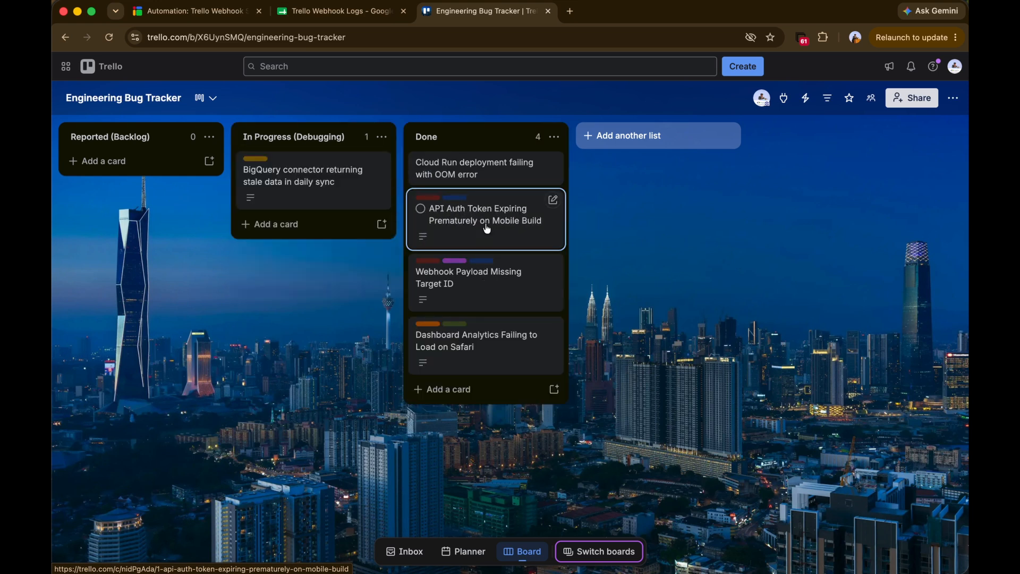
- Examine the ticket name, URL, status and timestamp in row 2 of the Trello Webhook Logs spreadsheet, and switch to the Sheetgo workflow
{"action": "left_click", "coordinate": [168, 5]}
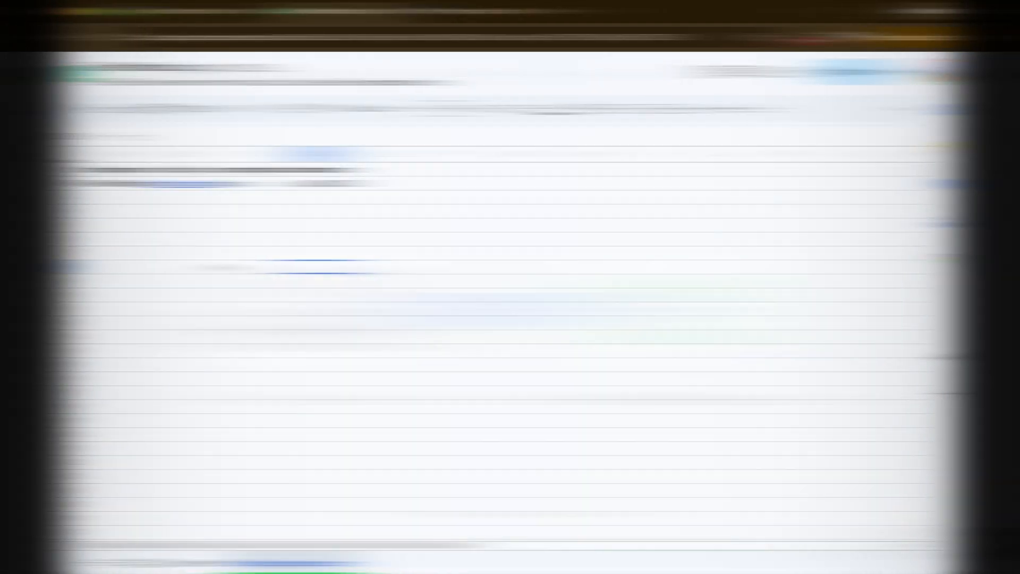
{"action": "left_click_drag", "start_coordinate": [115, 169], "coordinate": [349, 184]}
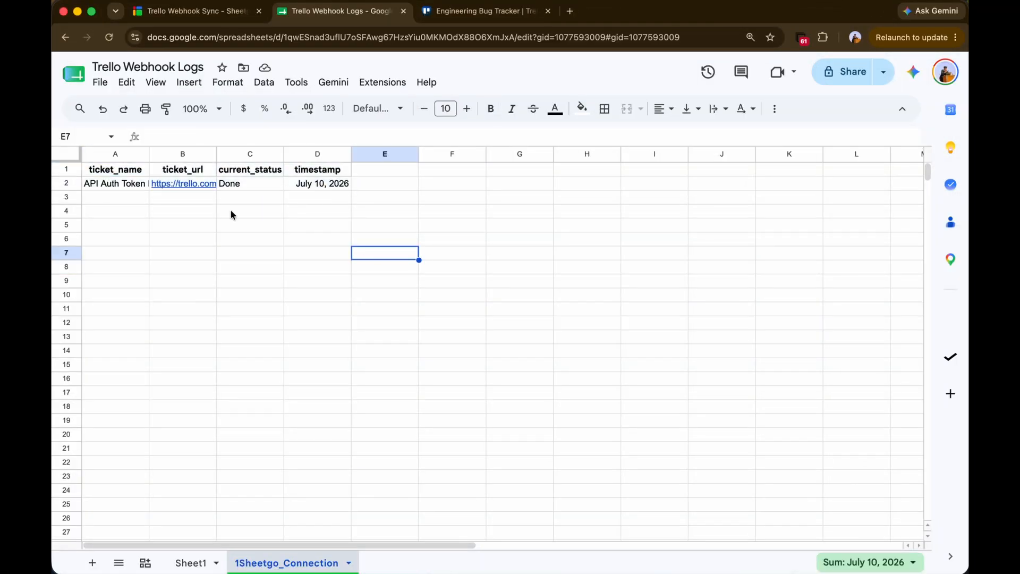
{"action": "left_click", "coordinate": [124, 185]}
{"action": "left_click", "coordinate": [186, 184]}
{"action": "left_click", "coordinate": [264, 184]}
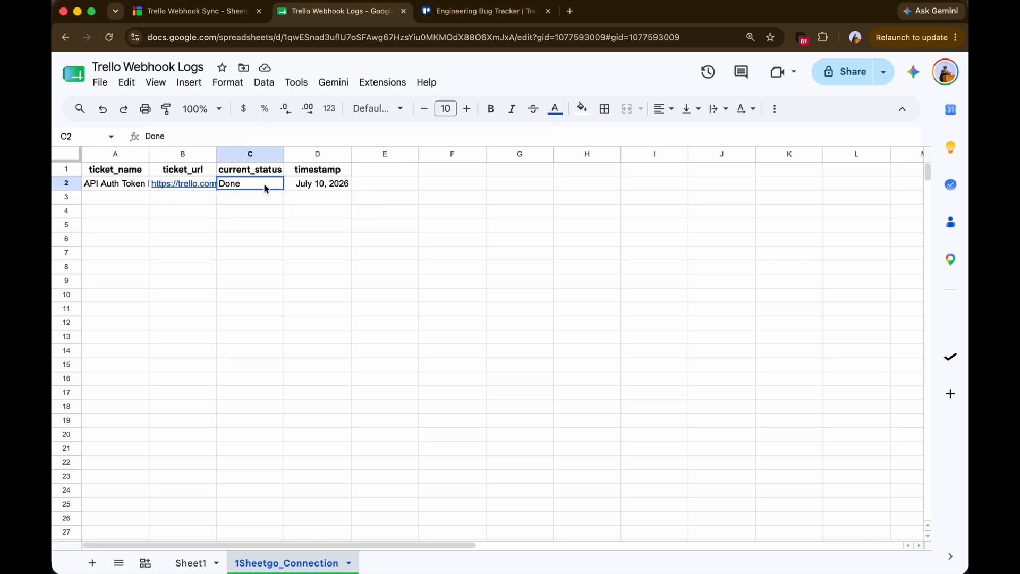
{"action": "left_click", "coordinate": [143, 187]}
{"action": "left_click", "coordinate": [192, 187]}
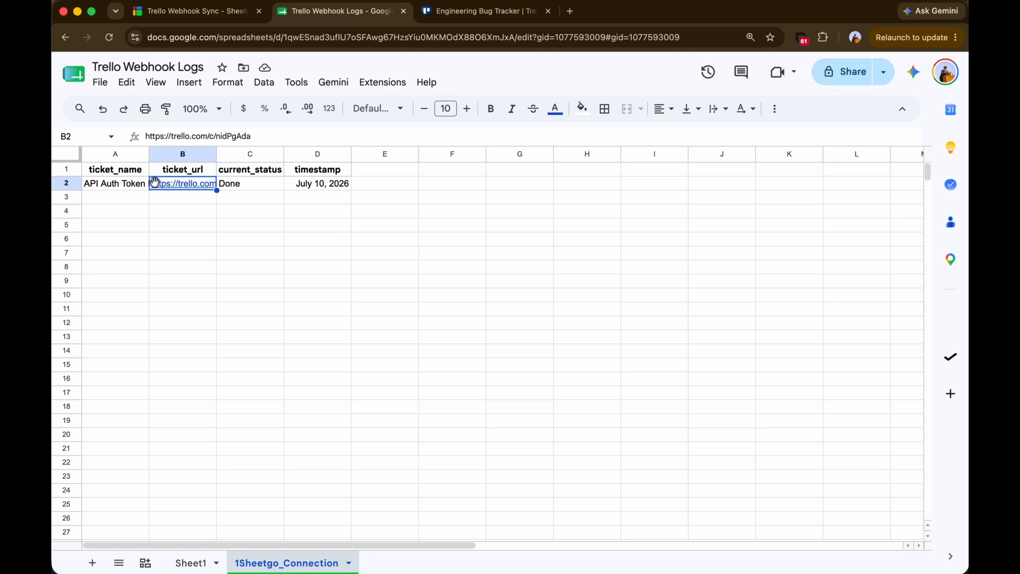
{"action": "left_click", "coordinate": [257, 189]}
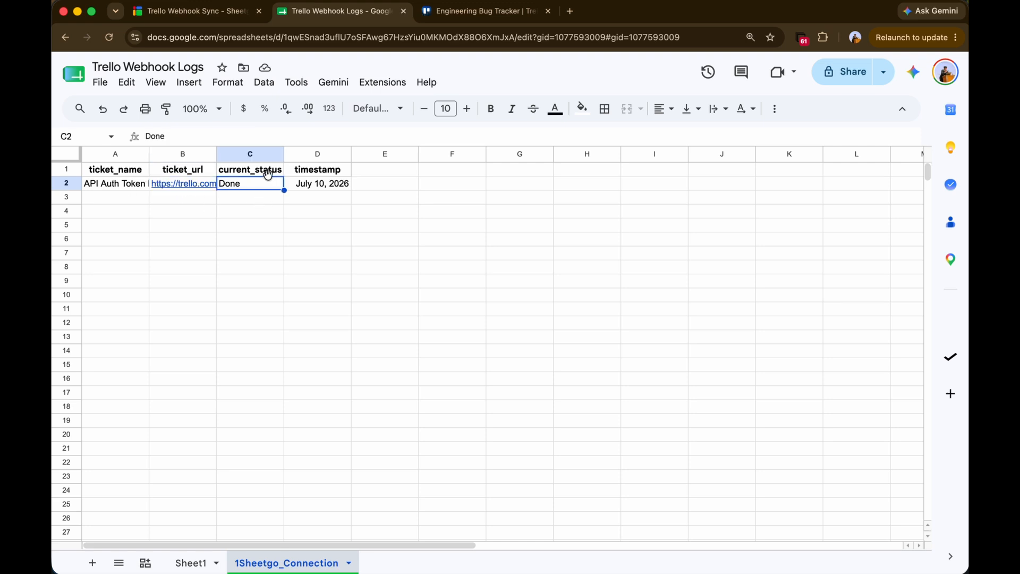
{"action": "left_click", "coordinate": [320, 186]}
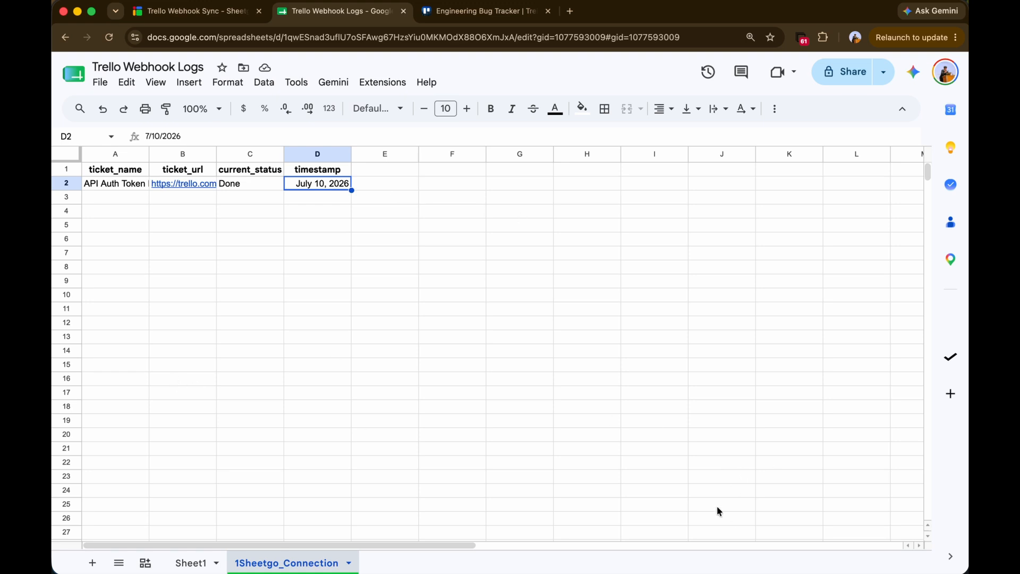
{"action": "left_click", "coordinate": [462, 329]}
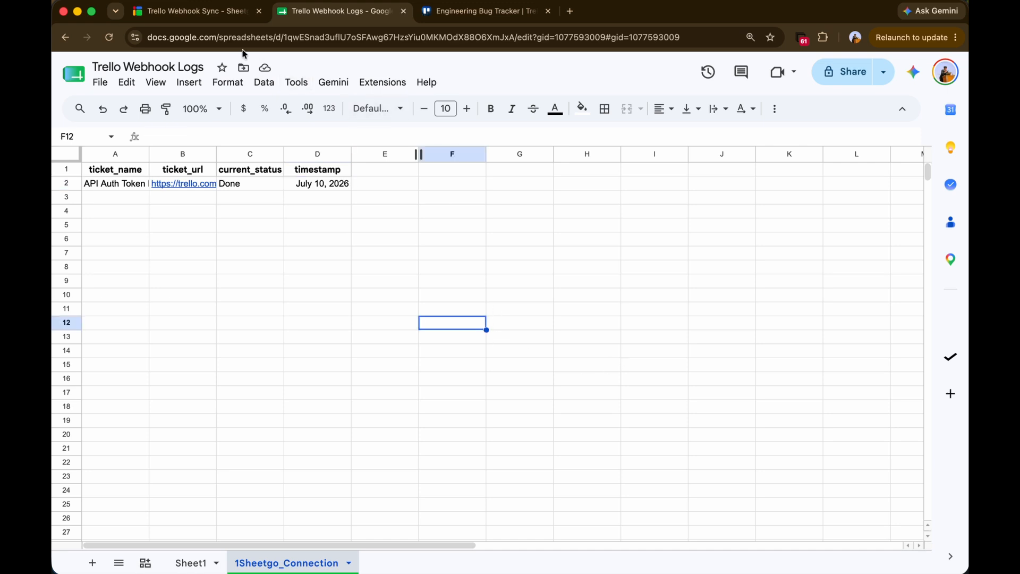
{"action": "left_click", "coordinate": [214, 15]}
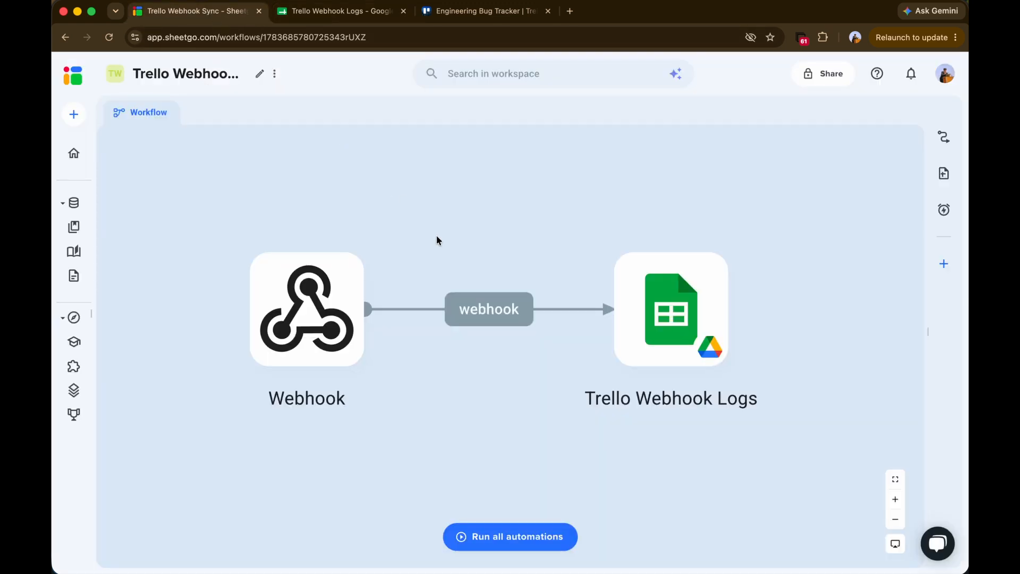